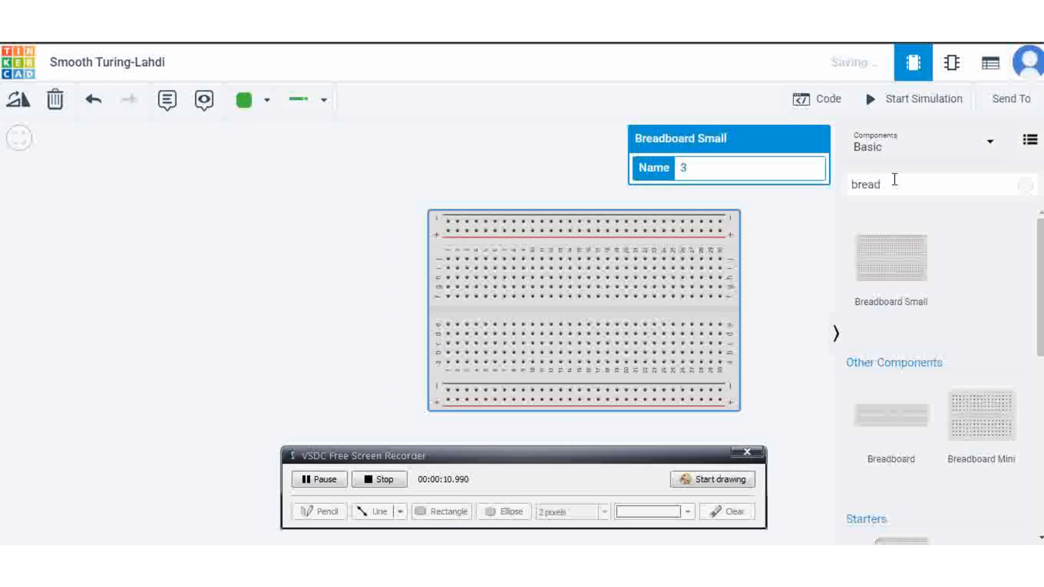
Step: Search the components for "bat" and place a 1.5V Battery to the left of the breadboard
click(904, 185)
key(BackSpace)
key(BackSpace)
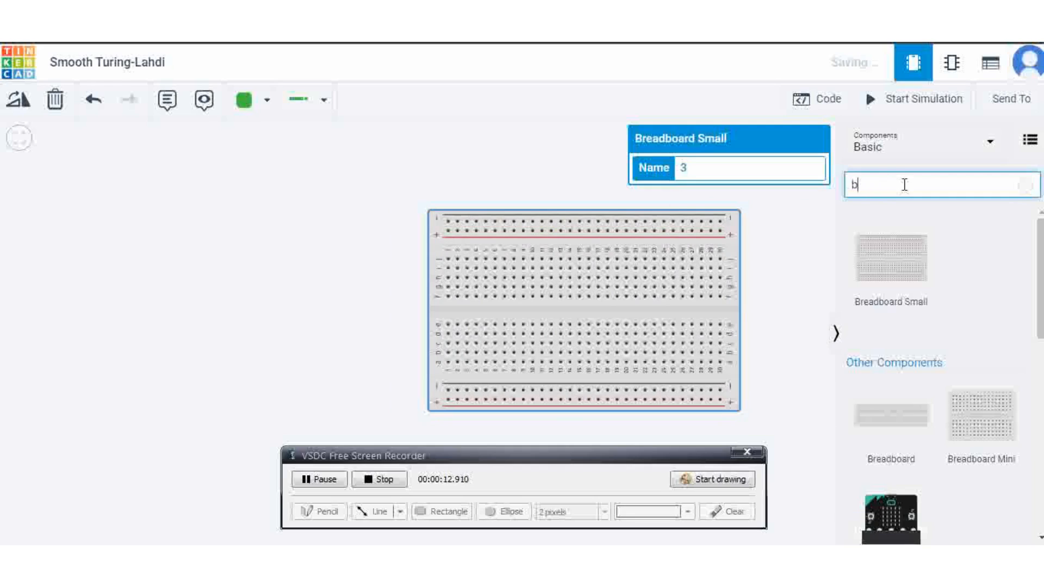
text(at)
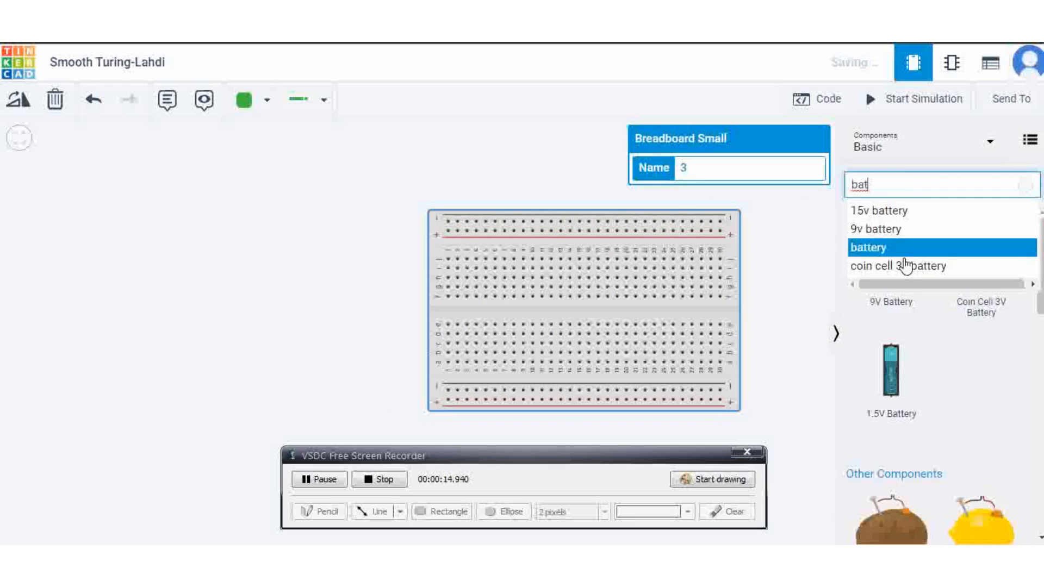
drag(891, 369, 181, 266)
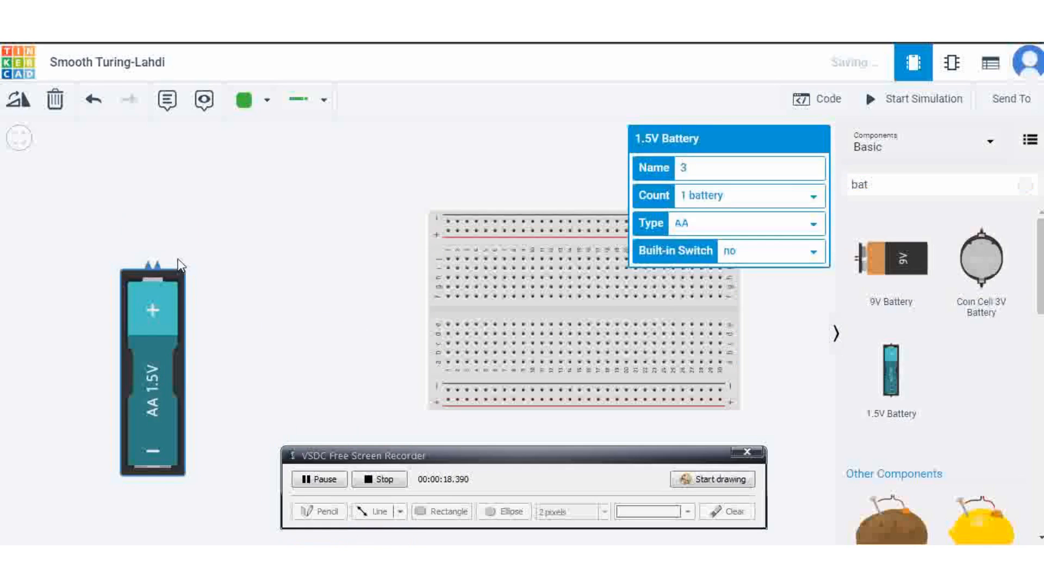
Step: Set the 1.5V battery's count to 4 batteries and move the pack closer to the breadboard
click(727, 224)
click(707, 196)
click(707, 197)
click(716, 259)
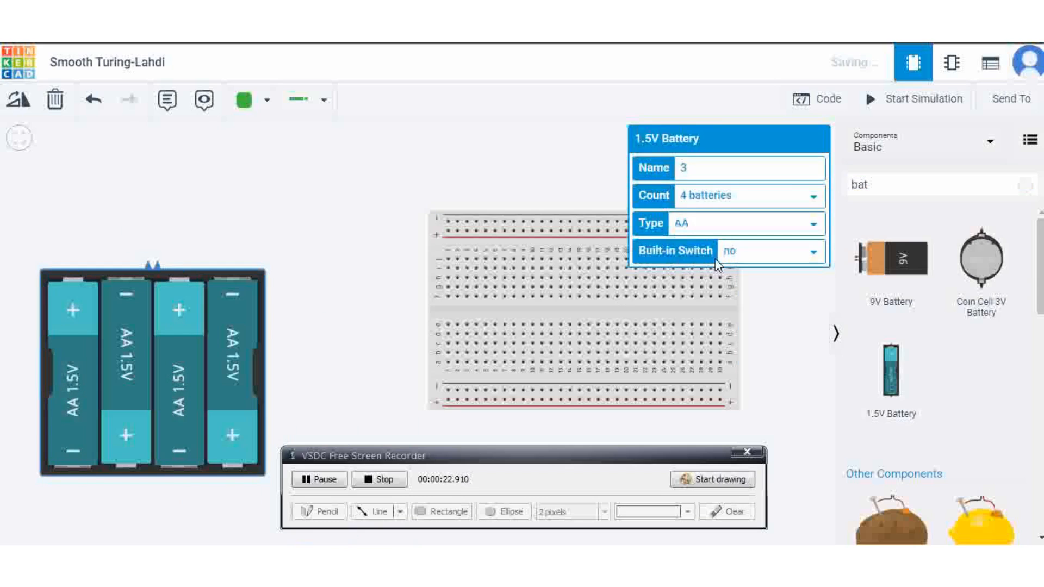
drag(176, 371, 272, 337)
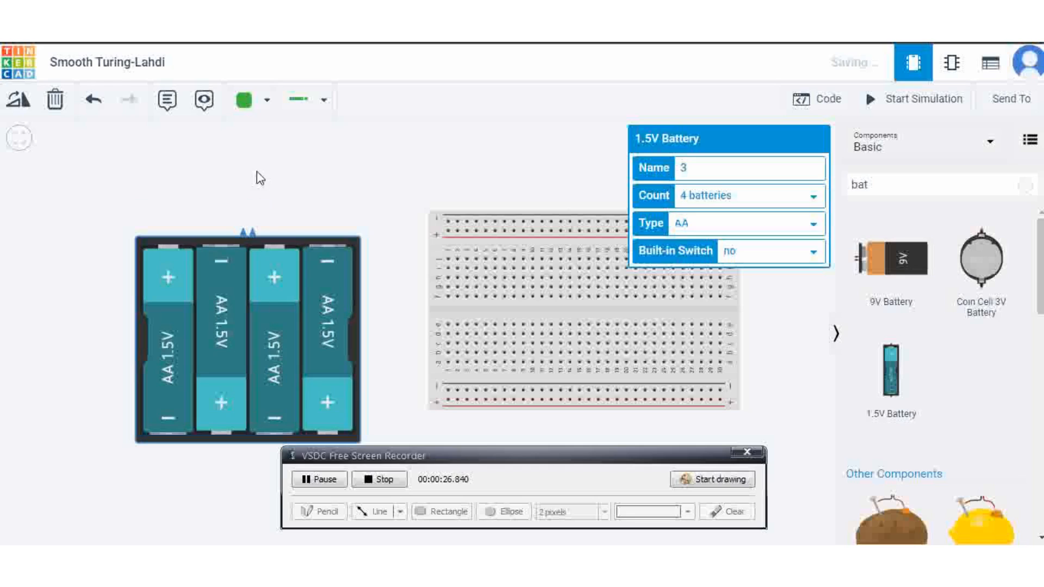
Step: Run a black wire from the battery pack's negative terminal to the first hole of the breadboard's upper negative rail
click(259, 103)
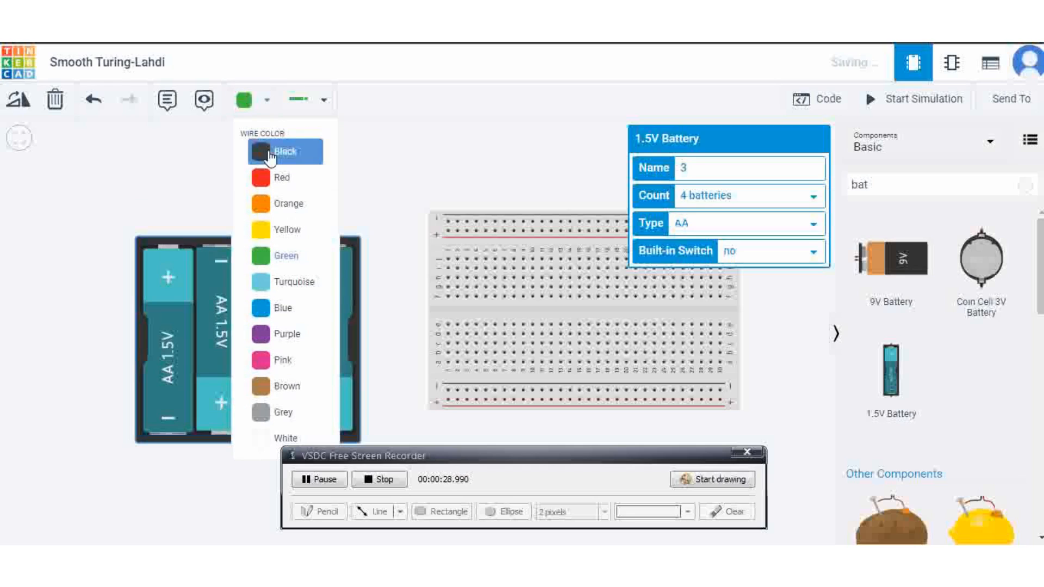
click(275, 150)
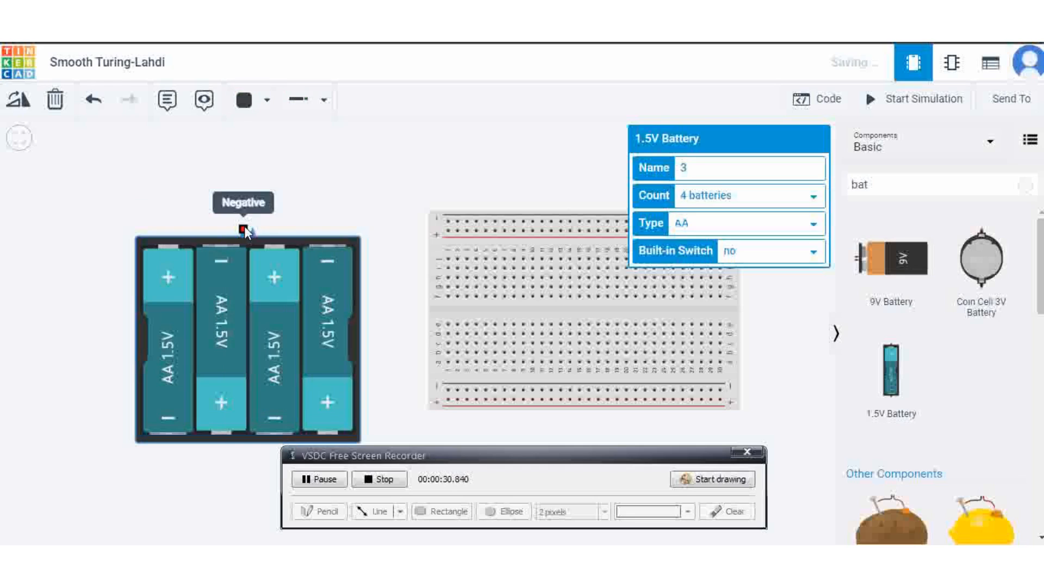
click(243, 230)
click(243, 209)
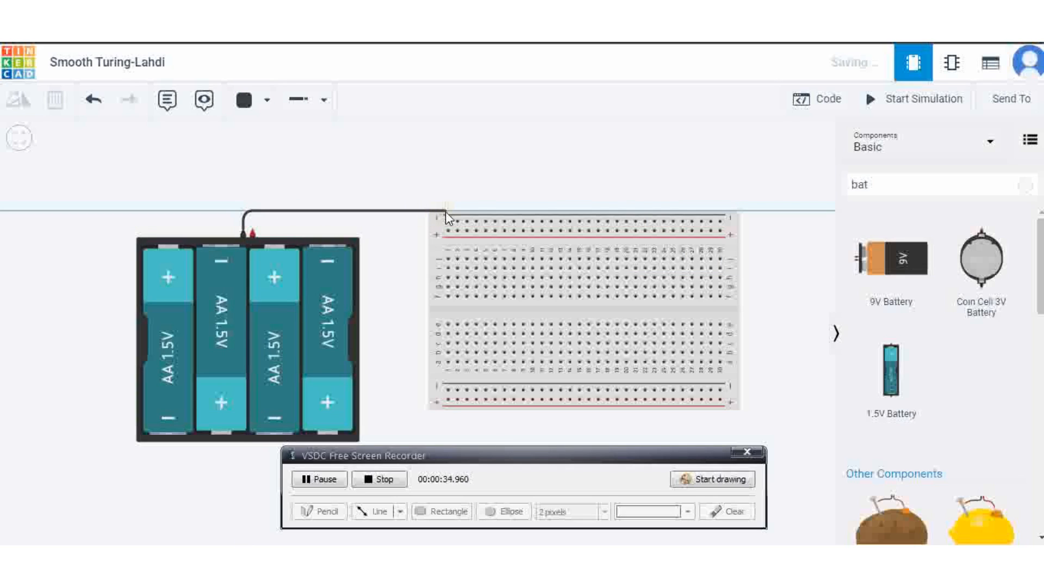
click(448, 211)
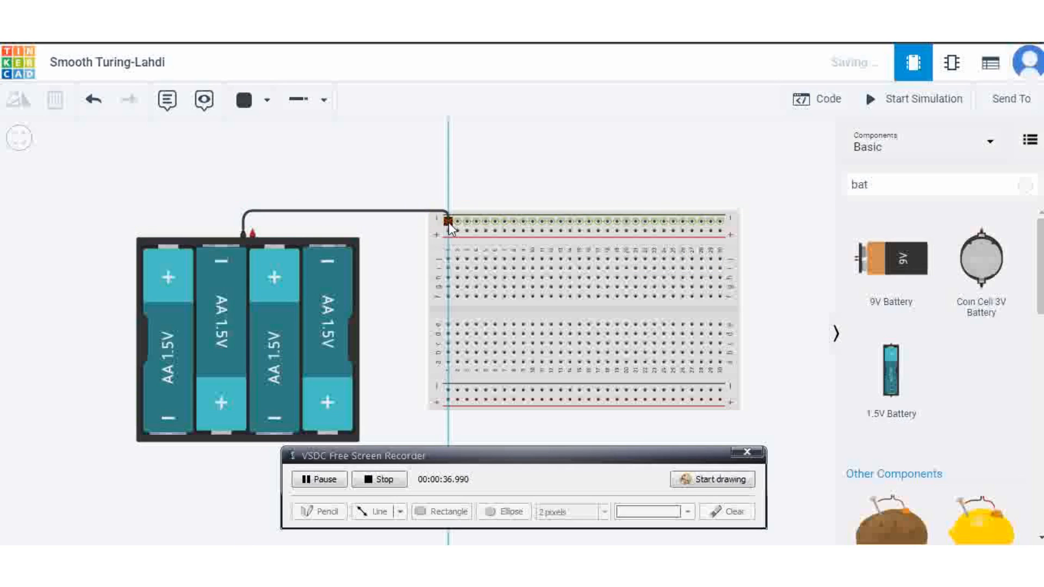
click(448, 222)
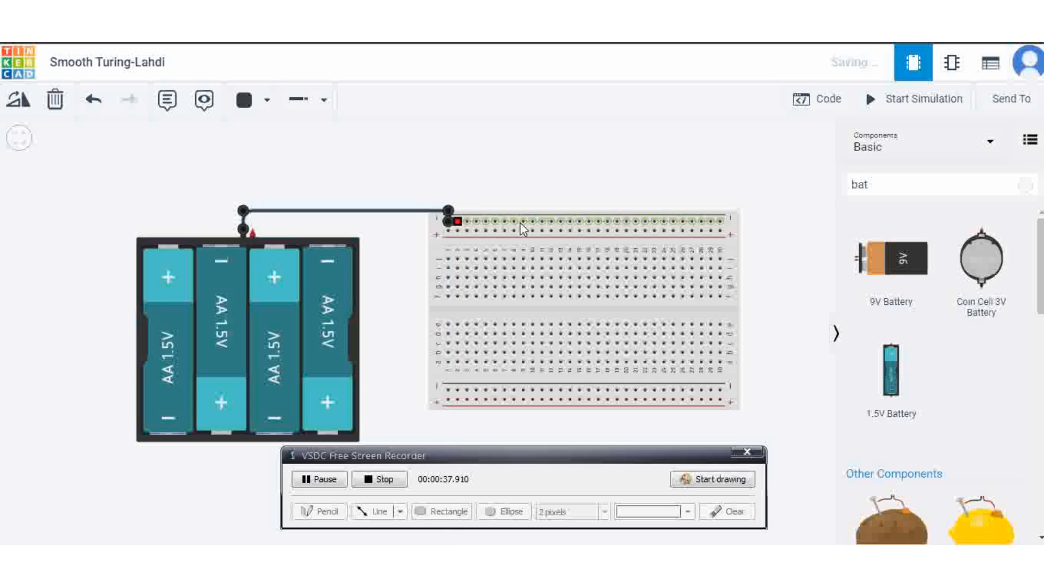
Step: Link the upper and lower negative rails with a black wire routed around the breadboard end opposite the battery
click(720, 222)
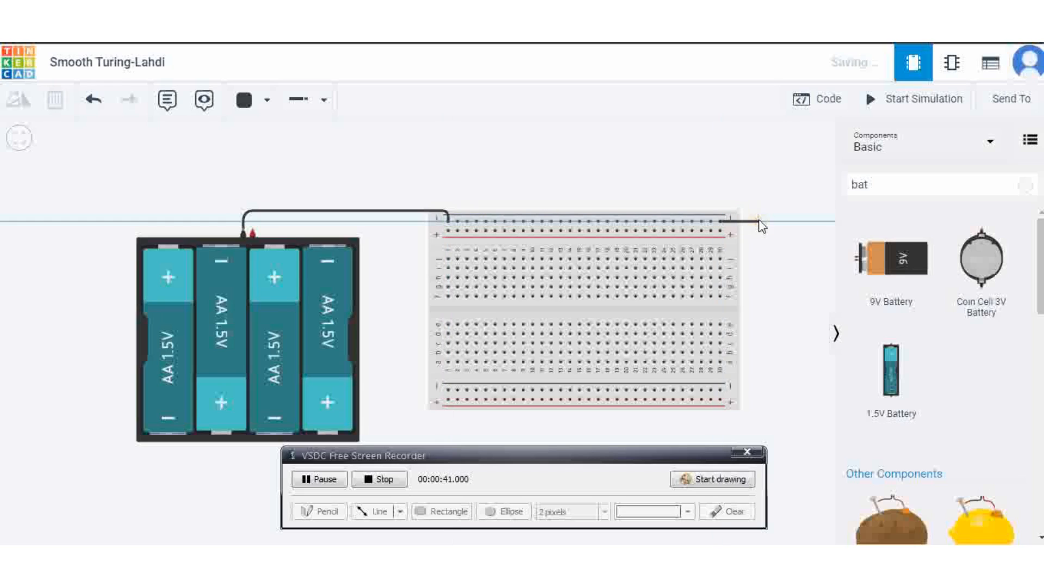
click(760, 222)
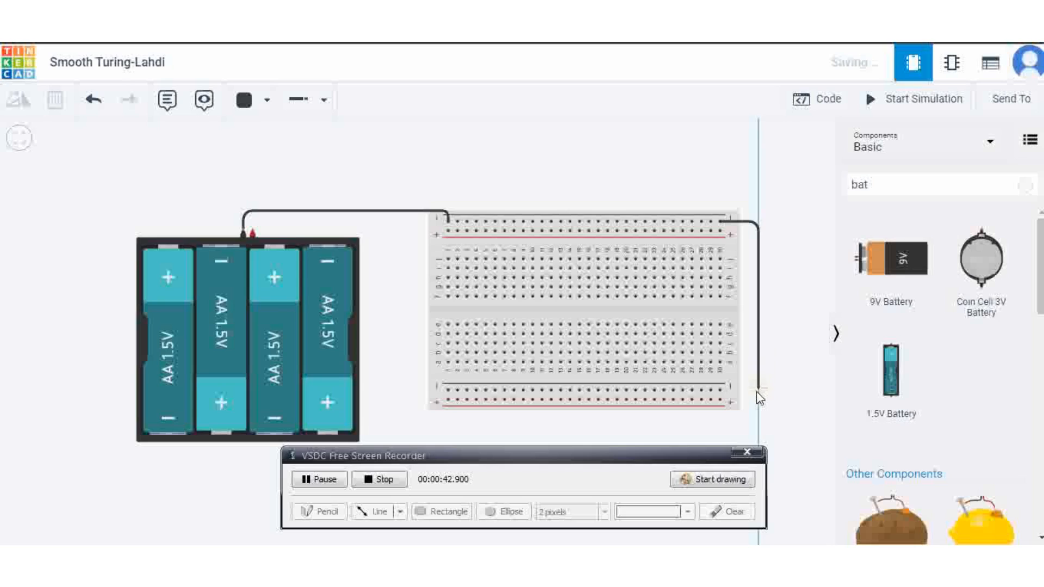
click(759, 392)
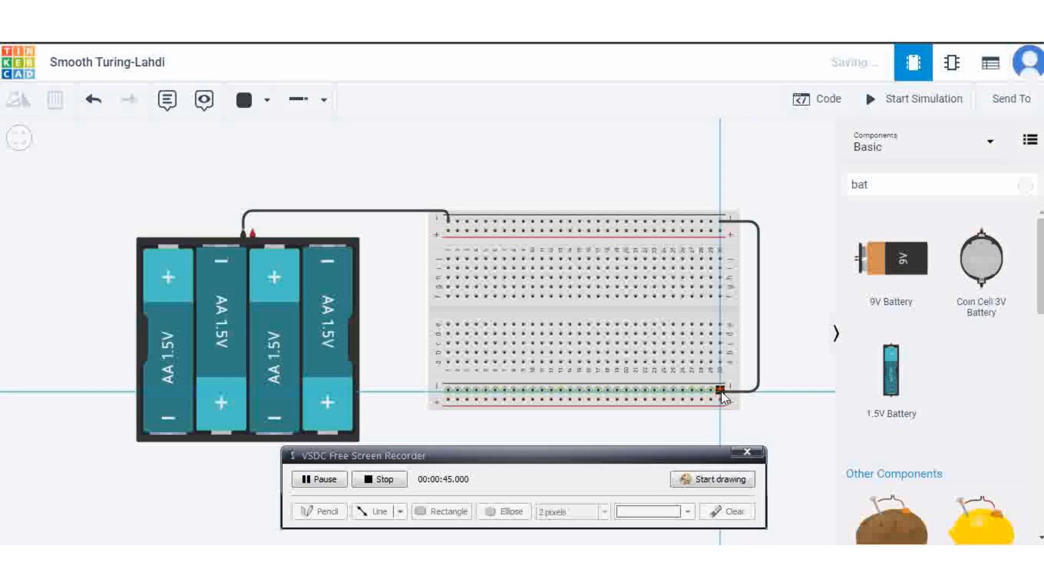
click(719, 391)
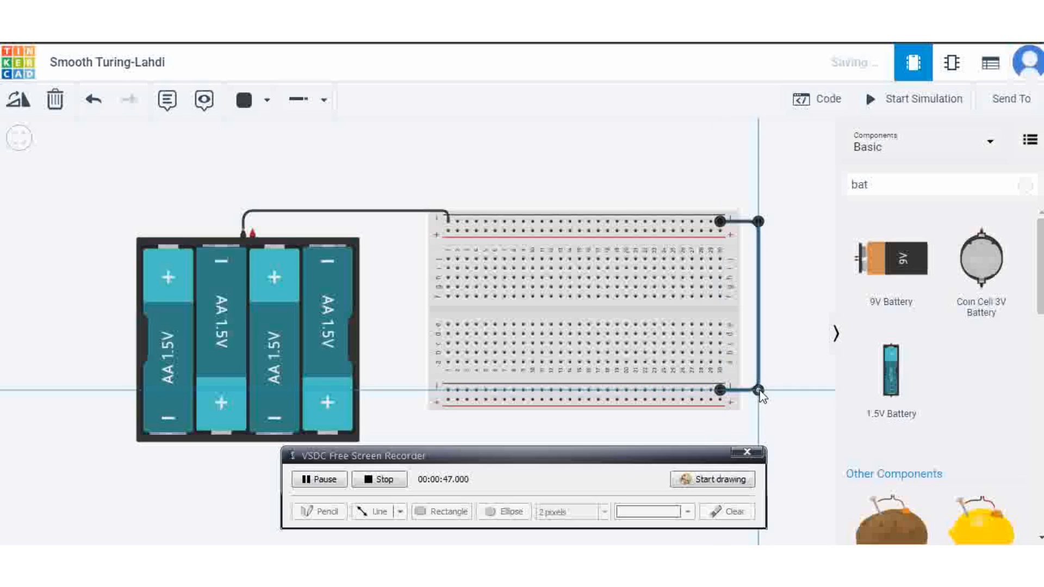
Step: Run a red wire from the battery pack's positive terminal to the first hole of the breadboard's upper positive rail
click(265, 106)
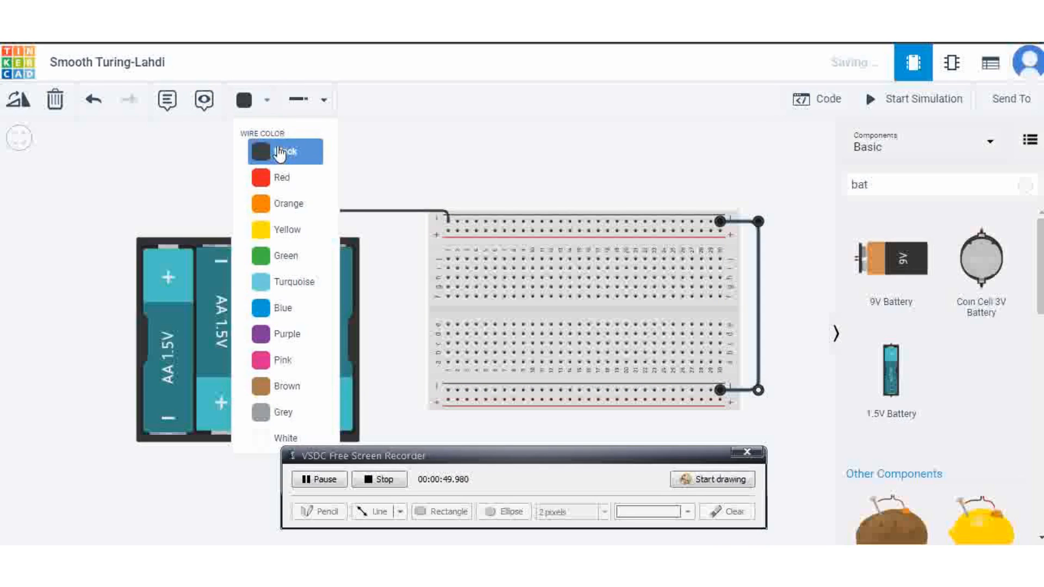
click(291, 182)
click(253, 229)
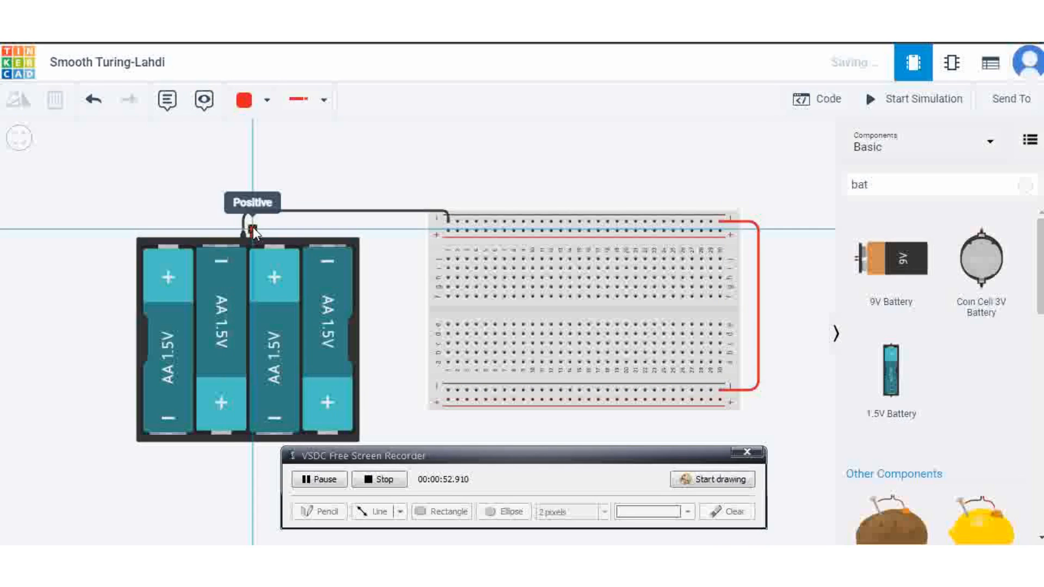
click(252, 223)
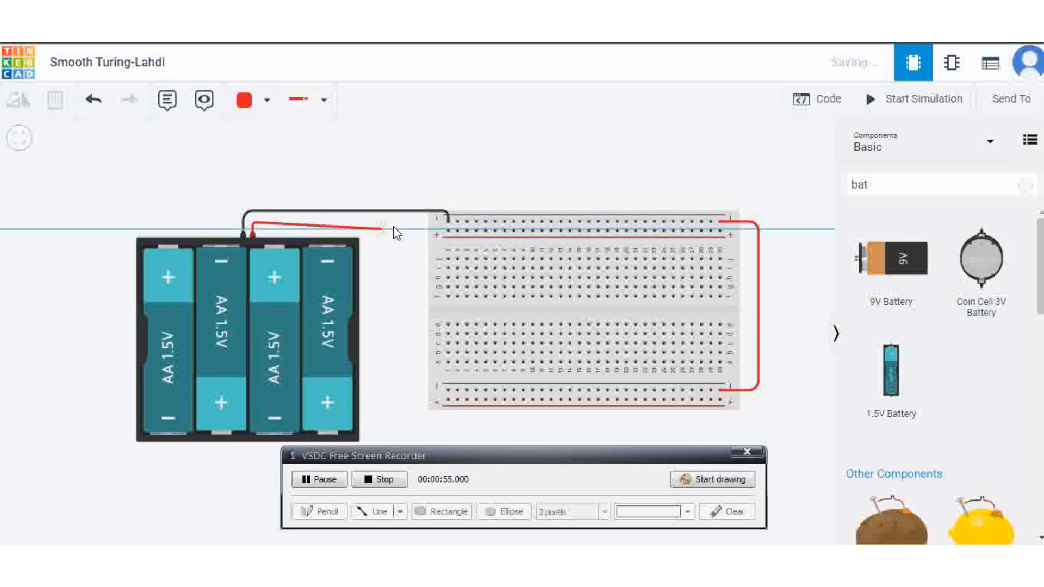
click(414, 222)
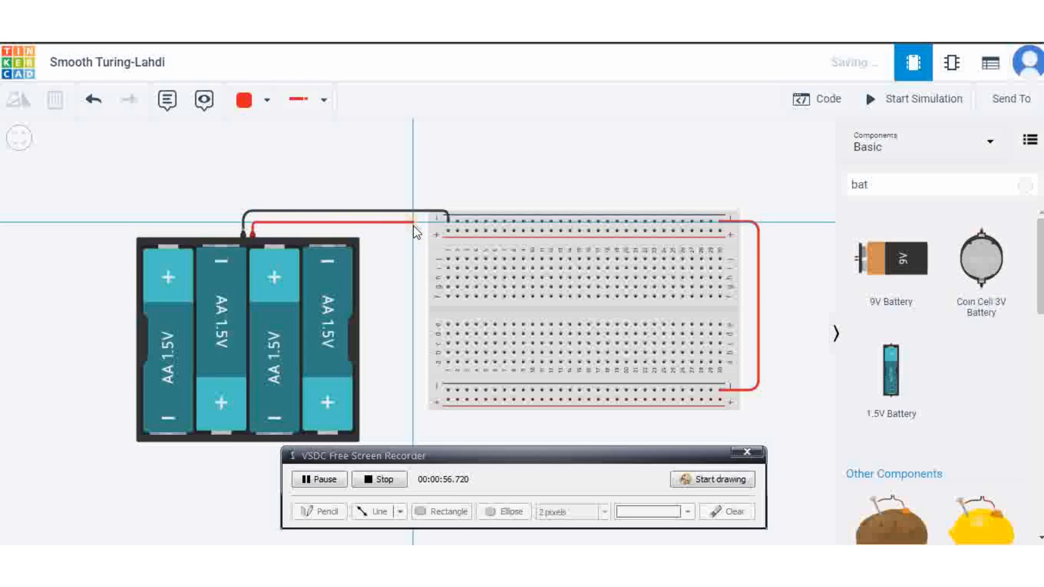
click(413, 229)
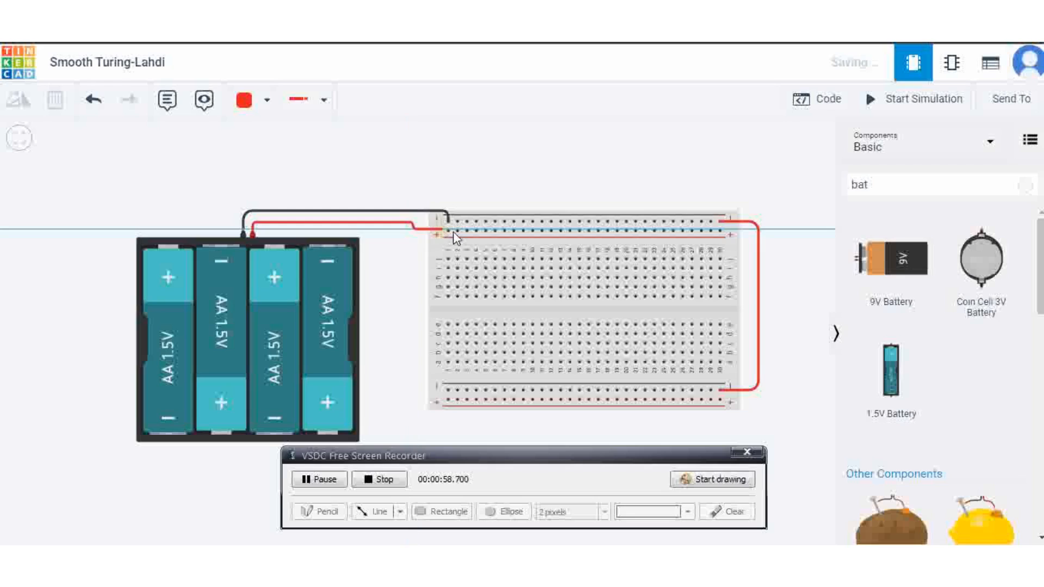
click(448, 231)
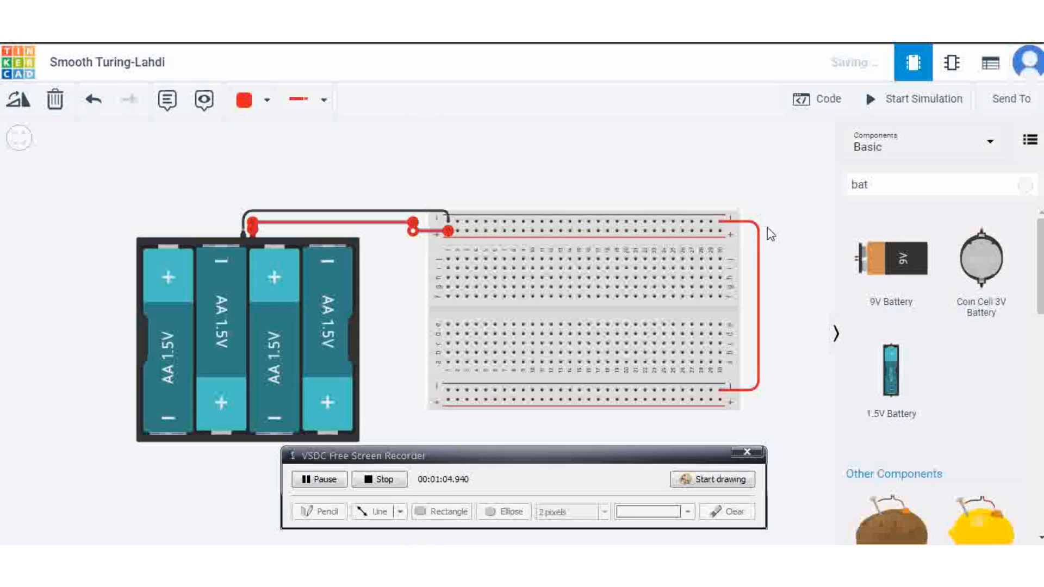
key(Escape)
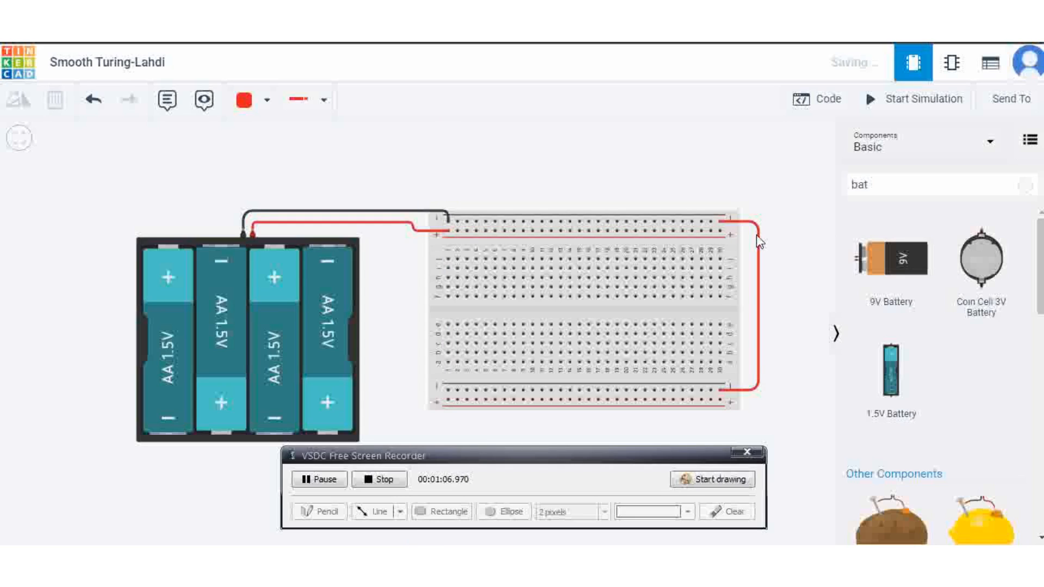
Step: Recolor the wire linking the breadboard's two negative rails to black
click(759, 241)
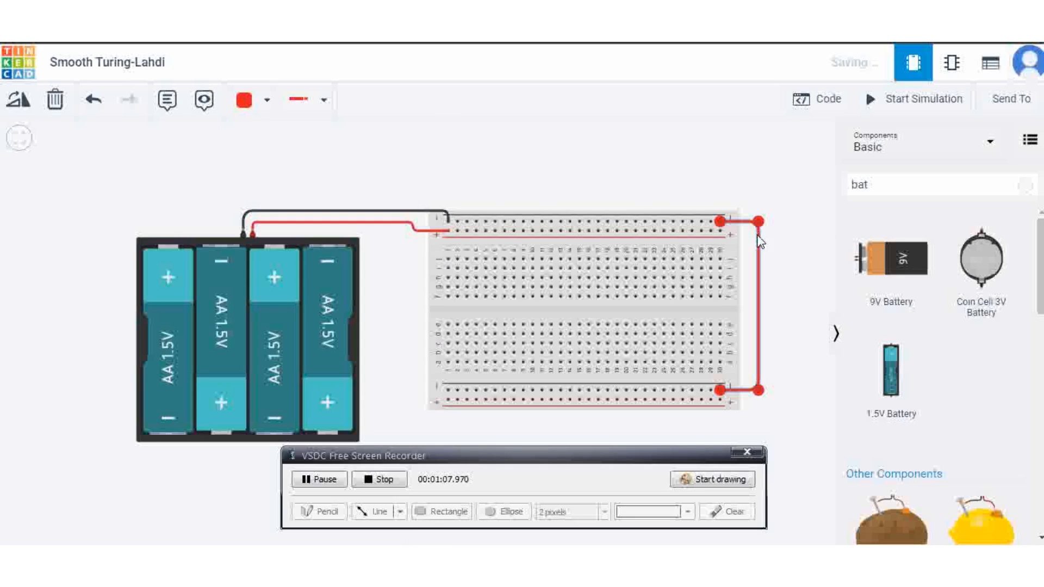
click(253, 108)
click(266, 151)
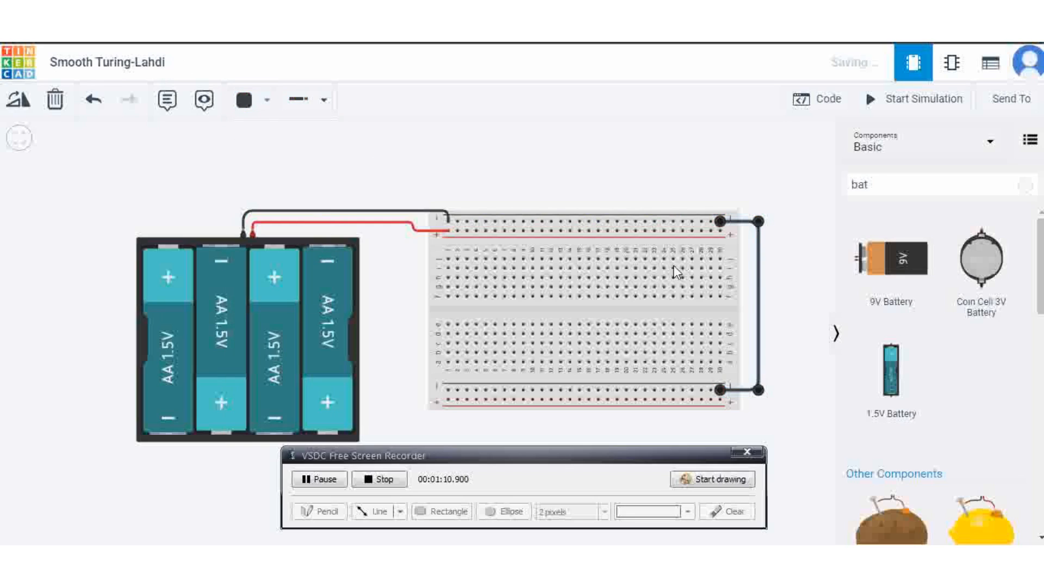
click(787, 257)
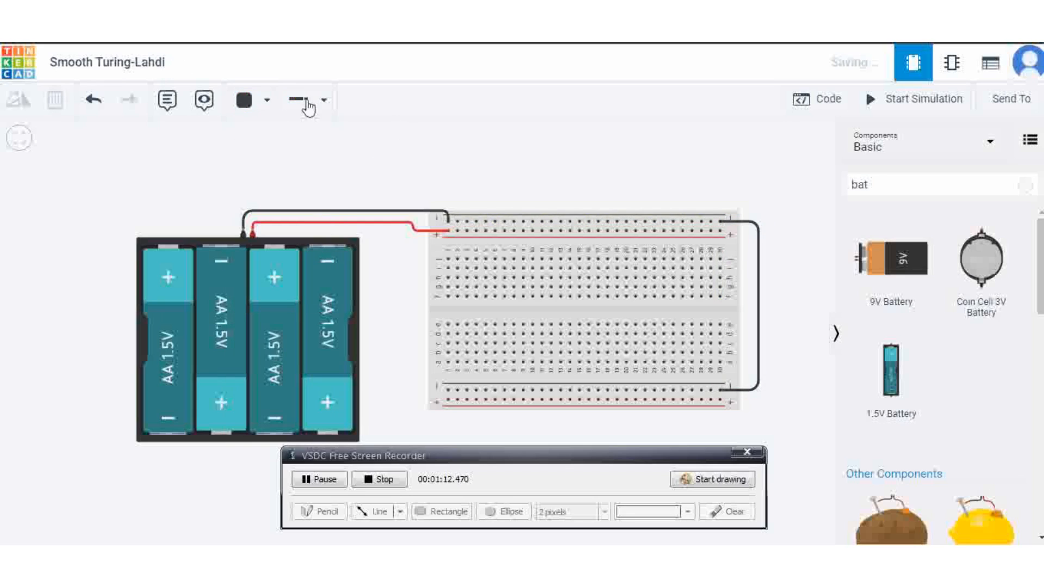
Step: Link the upper and lower positive rails with a red wire routed inside the black one, and straighten its lower bend
click(265, 109)
click(279, 181)
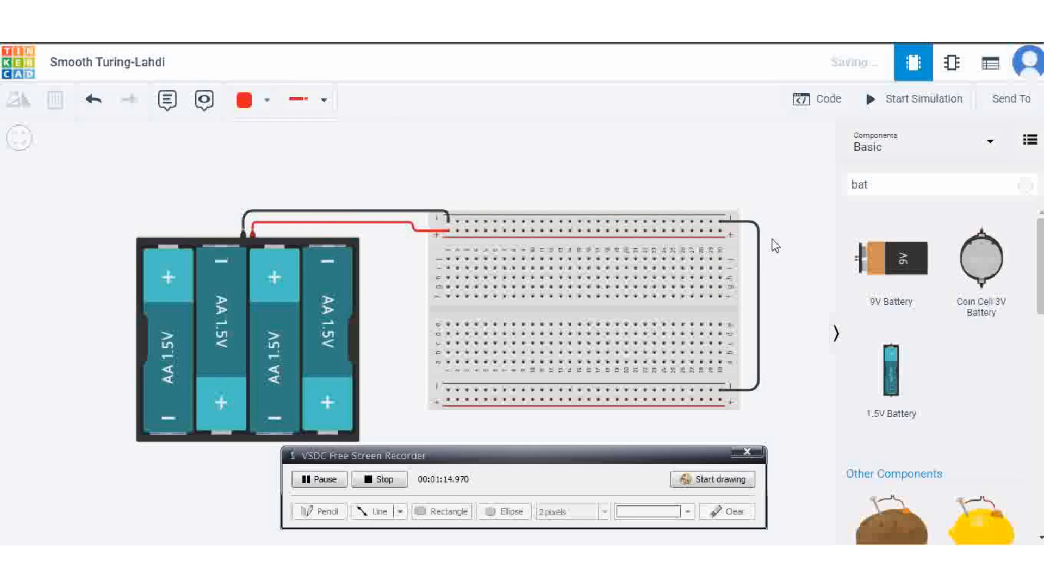
click(732, 232)
click(749, 233)
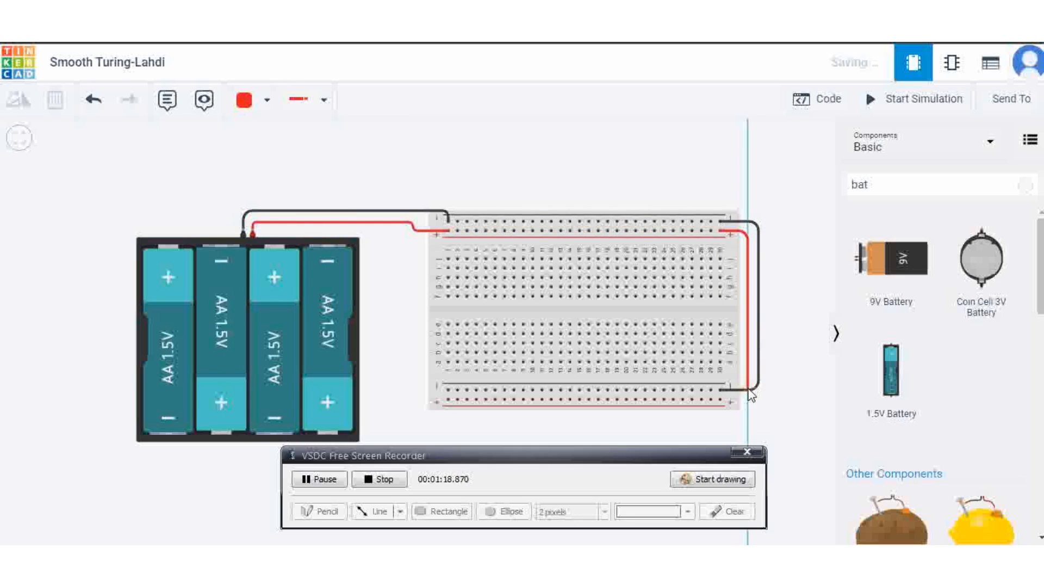
click(748, 399)
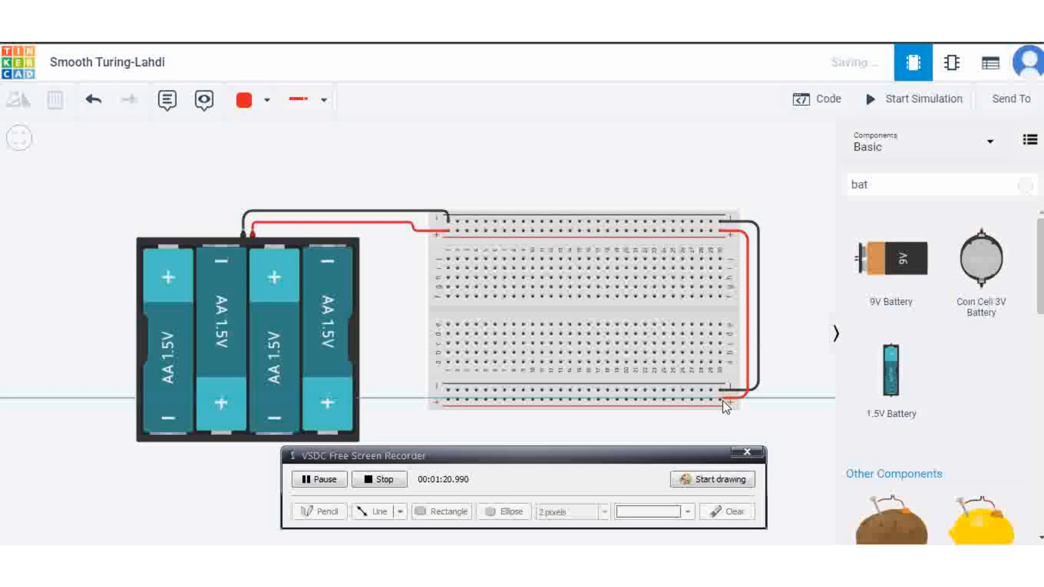
click(721, 400)
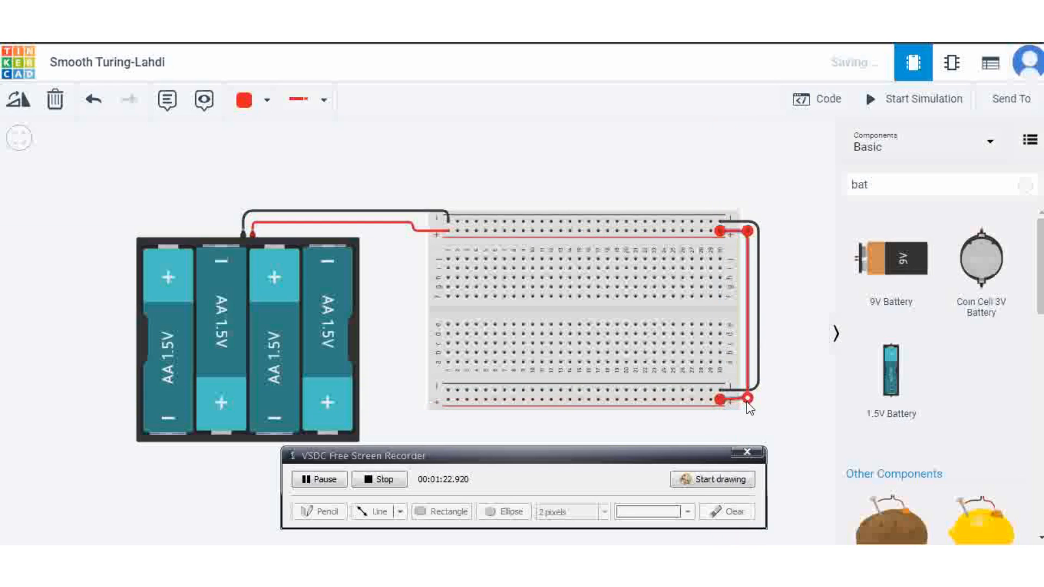
drag(748, 402, 748, 404)
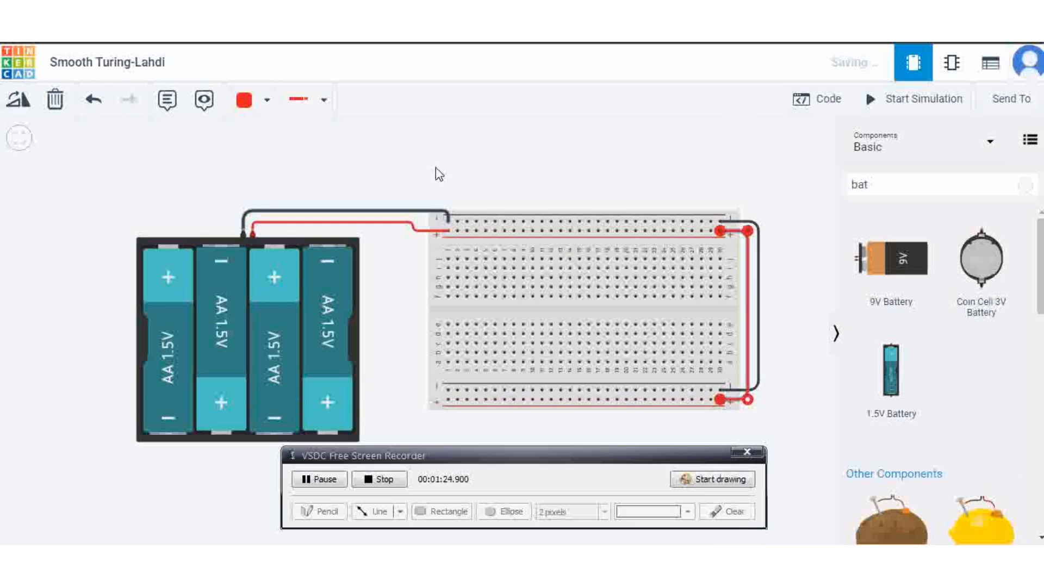
Step: Search the components for "switch" and place two DIP Switch DPST side by side across the breadboard's center gap
click(953, 183)
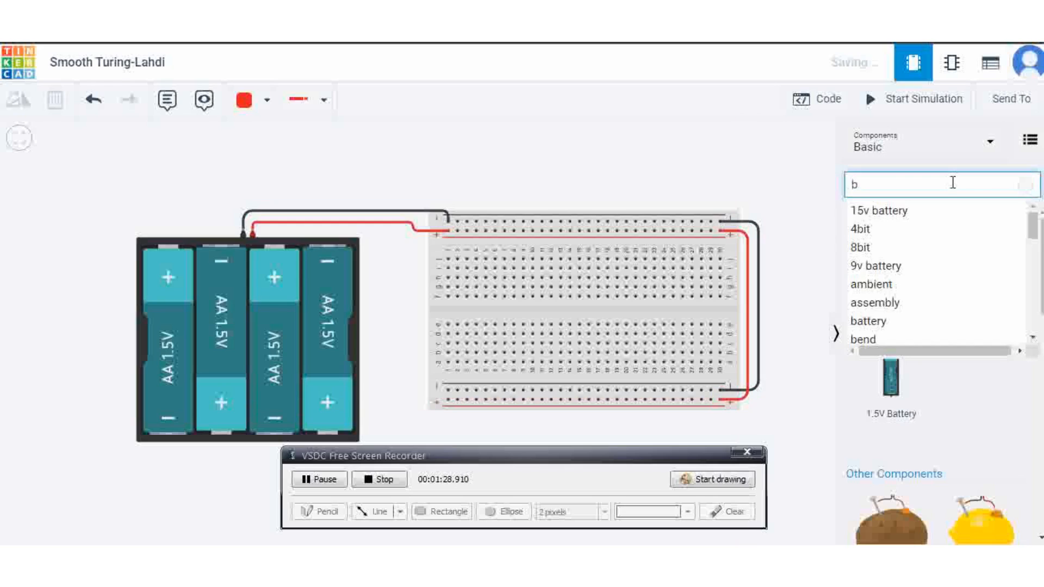
key(BackSpace)
text(switch)
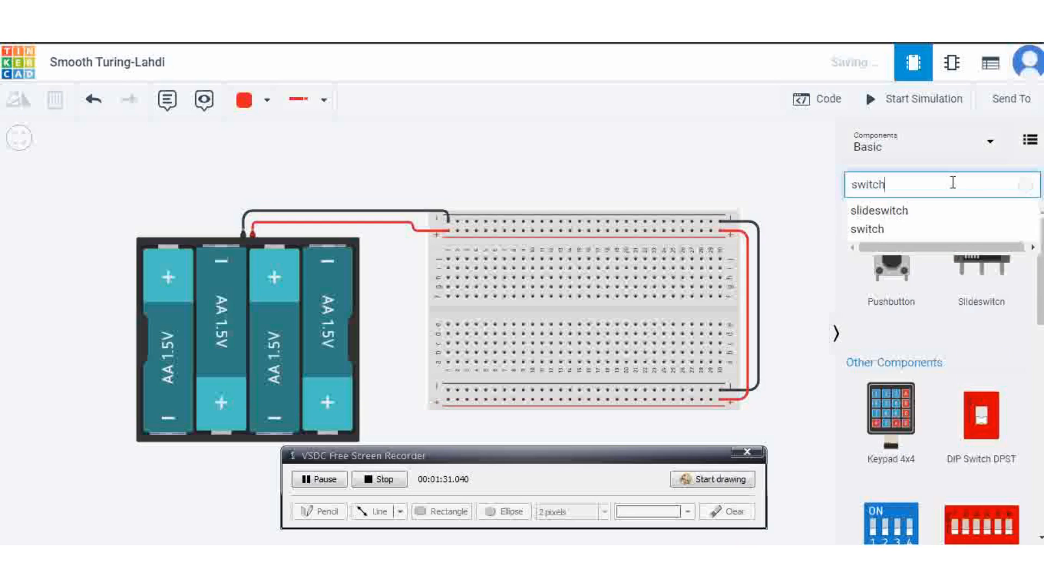
key(Return)
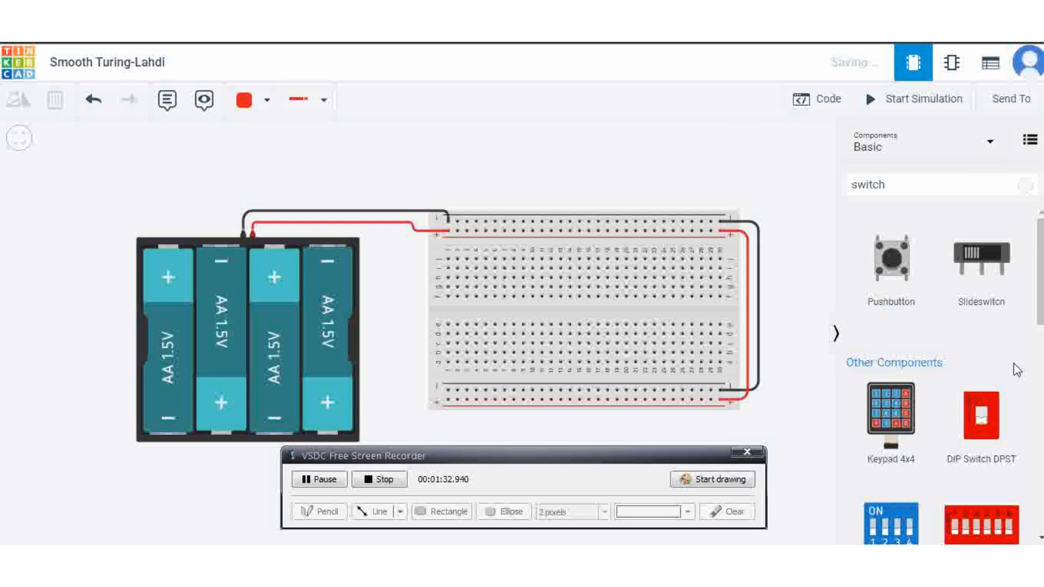
drag(808, 383, 473, 317)
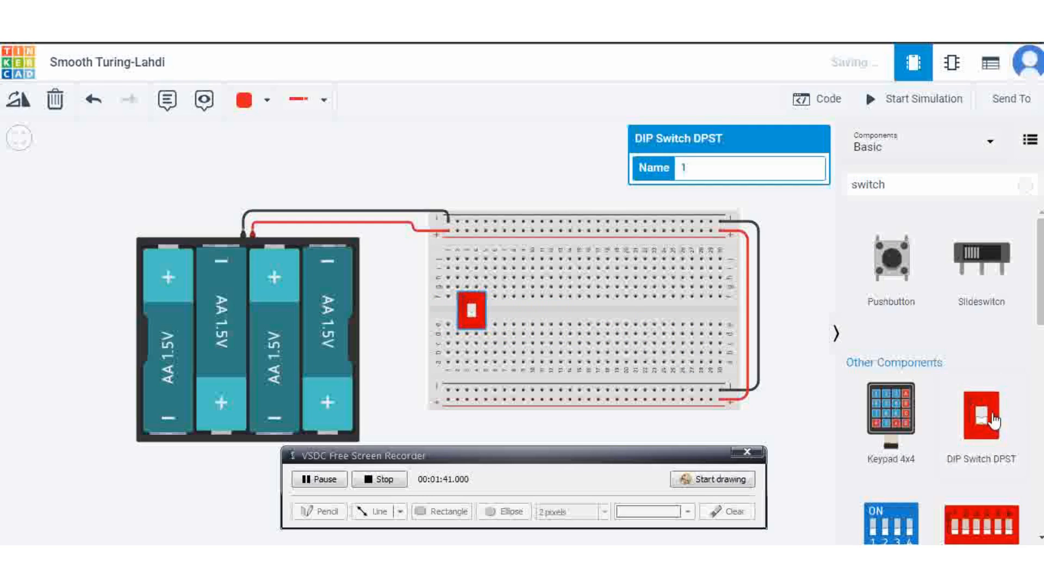
drag(987, 419, 526, 317)
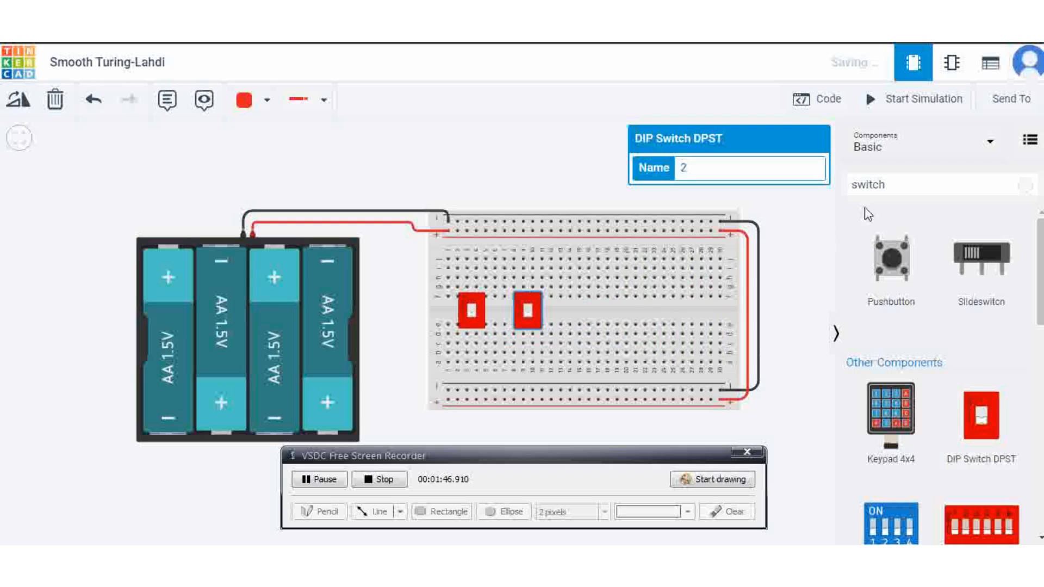
Step: Search the components for "resistor" and place one vertically across the breadboard's center gap, just right of the second DIP switch
click(918, 184)
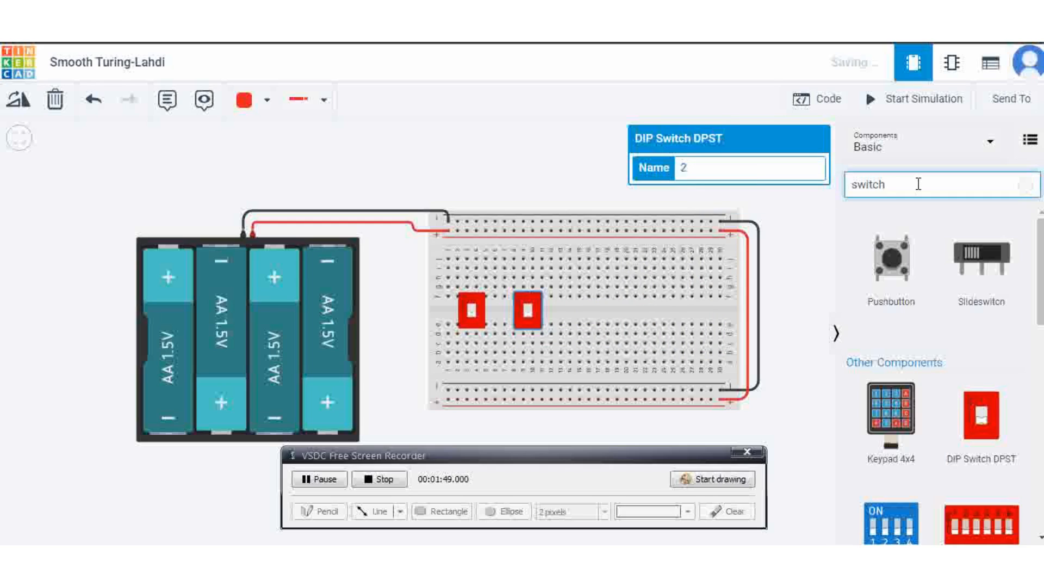
key(BackSpace)
key(BackSpace)
key(BackSpace)
key(BackSpace)
key(BackSpace)
key(BackSpace)
text(res)
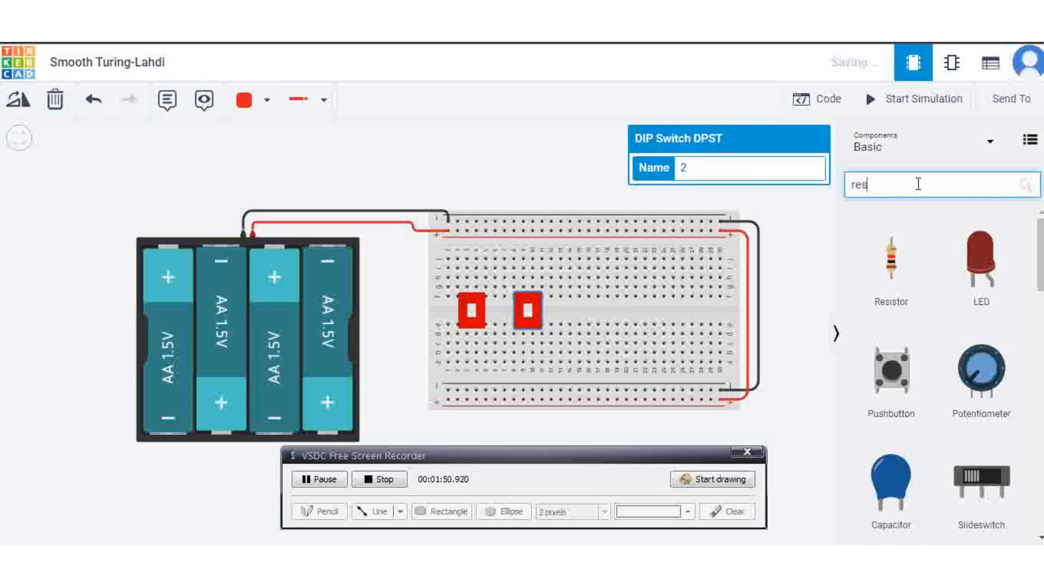
text(isto)
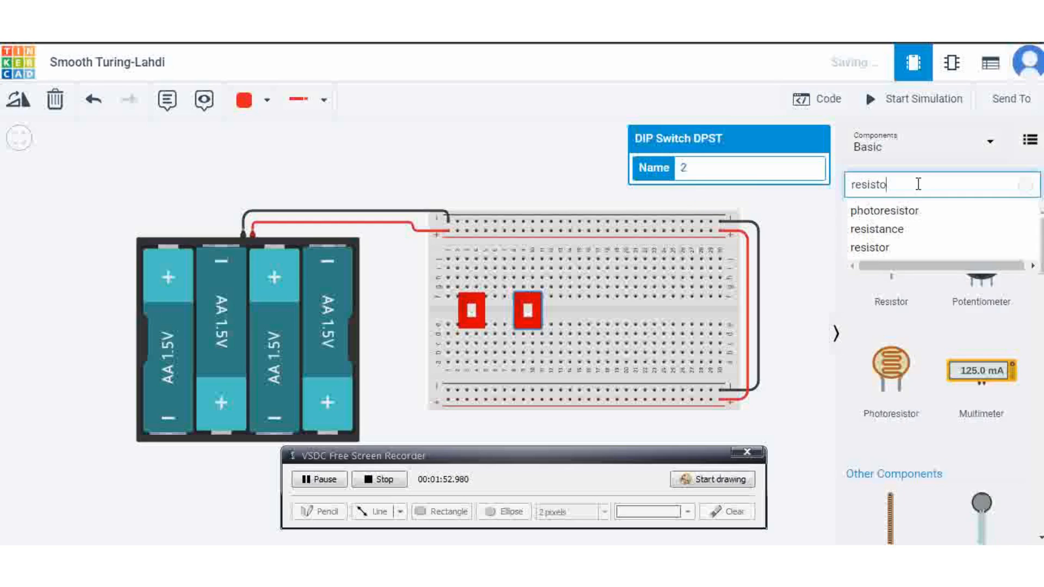
text(r)
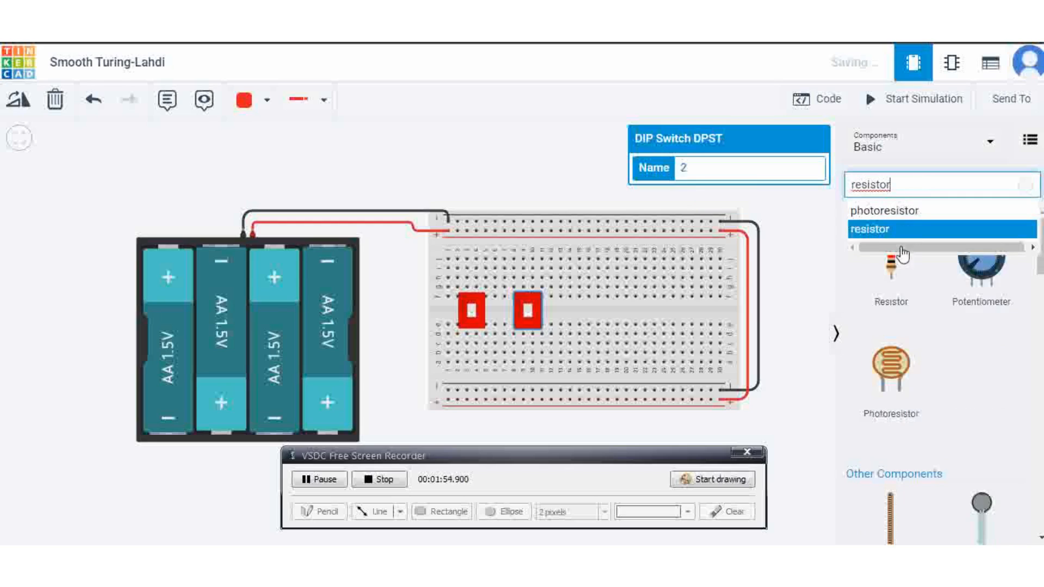
click(891, 275)
click(890, 274)
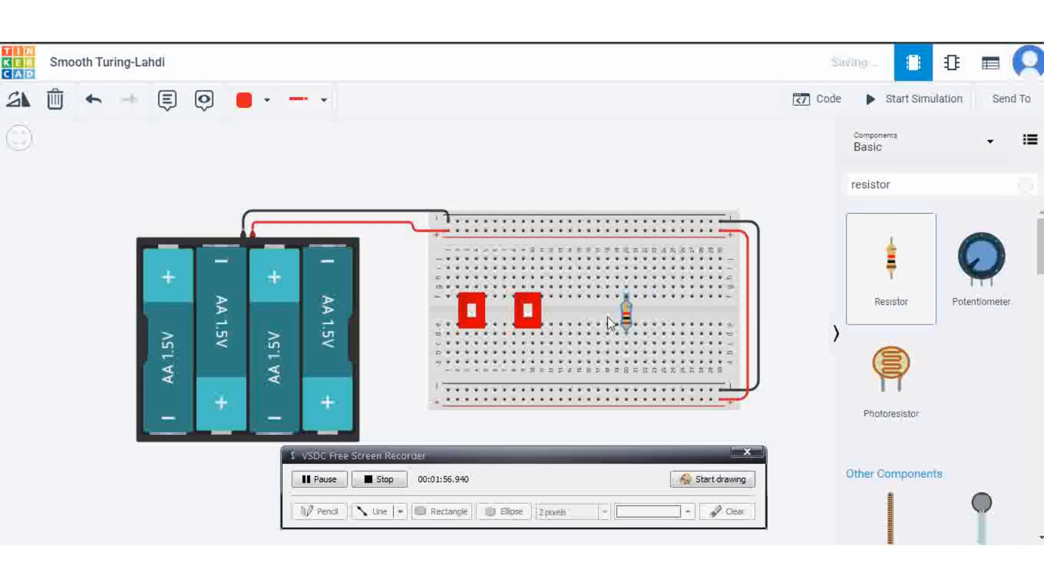
click(572, 315)
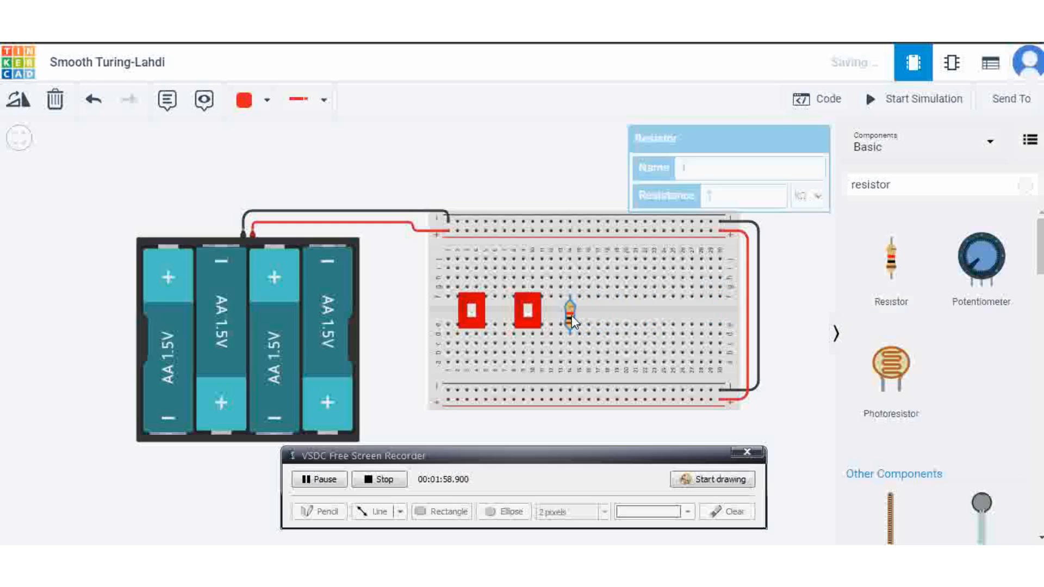
Step: Set the resistor's resistance value to 220
click(807, 197)
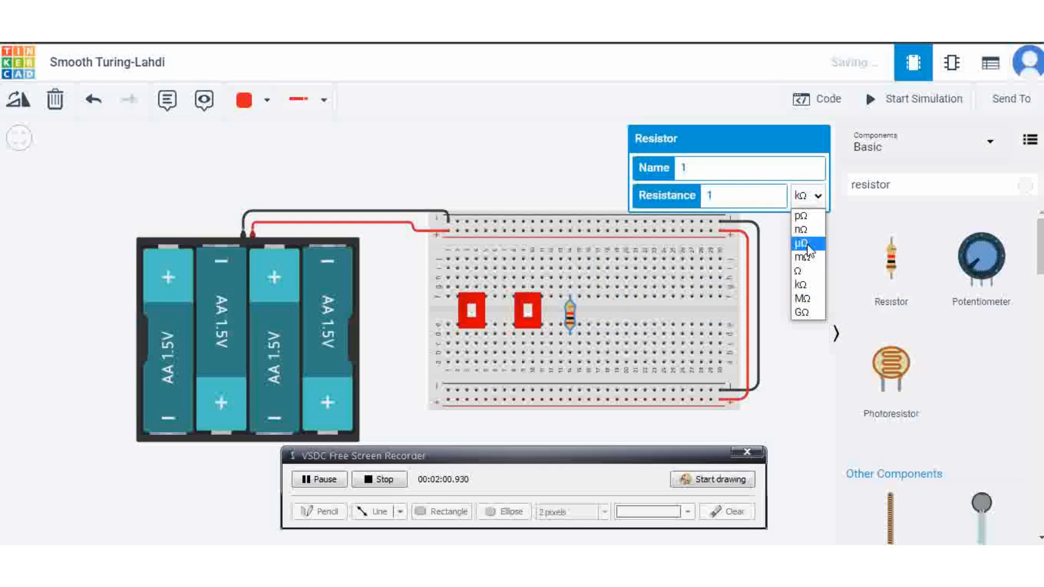
click(814, 278)
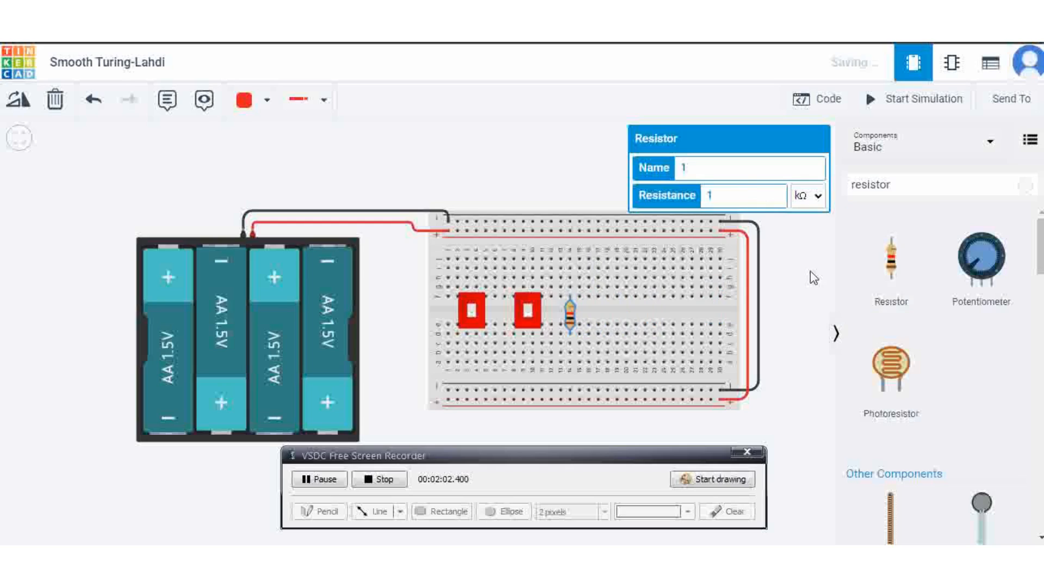
click(732, 190)
text(220)
click(782, 301)
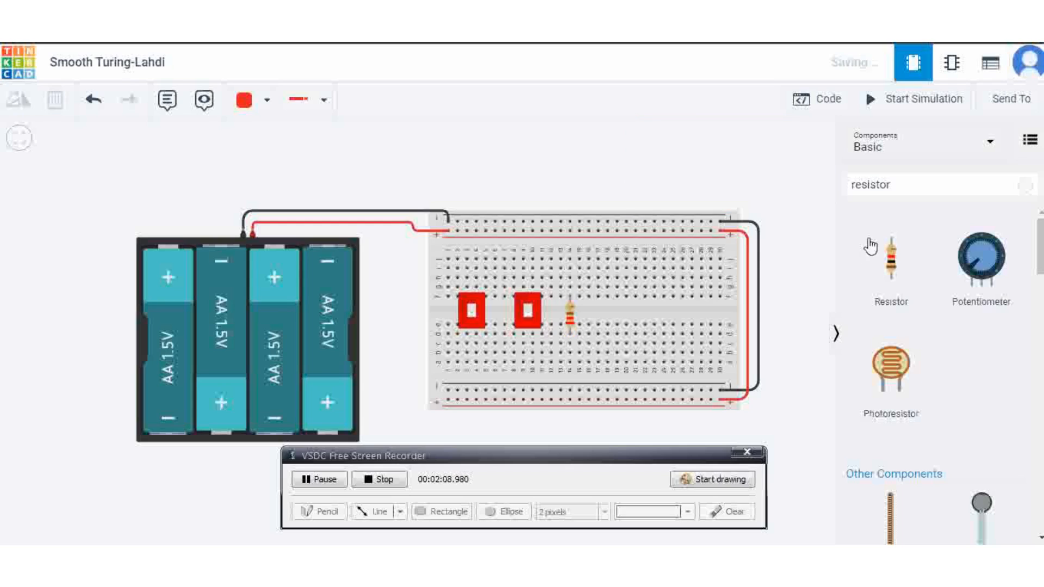
Step: Search the components for "led" and place an LED above the resistor, with its anode in the column of the resistor's upper lead
click(895, 184)
key(BackSpace)
key(BackSpace)
key(BackSpace)
key(BackSpace)
key(BackSpace)
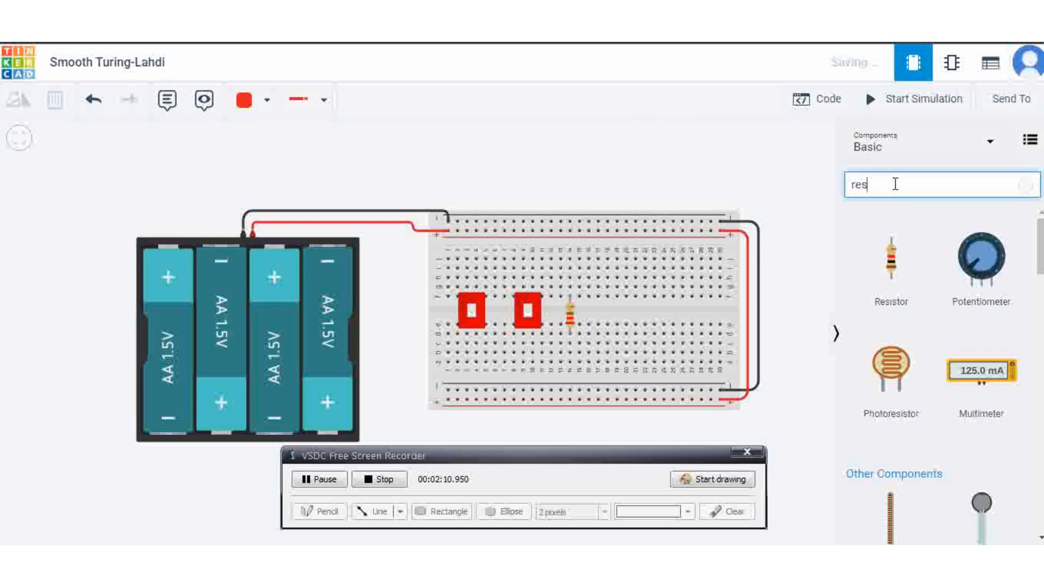
key(BackSpace)
key(BackSpace)
key(BackSpace)
text(led)
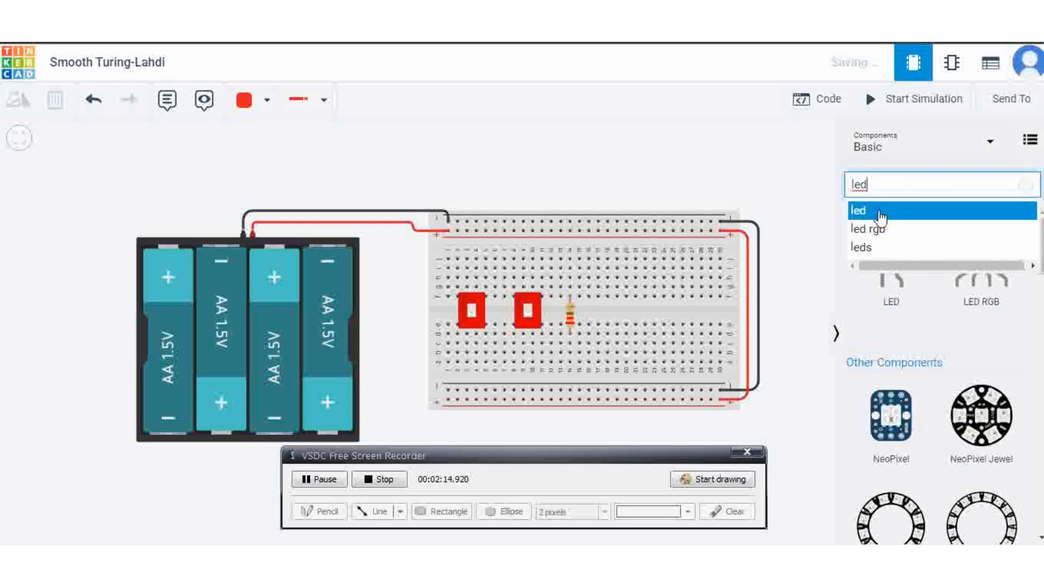
click(882, 215)
drag(890, 260, 570, 280)
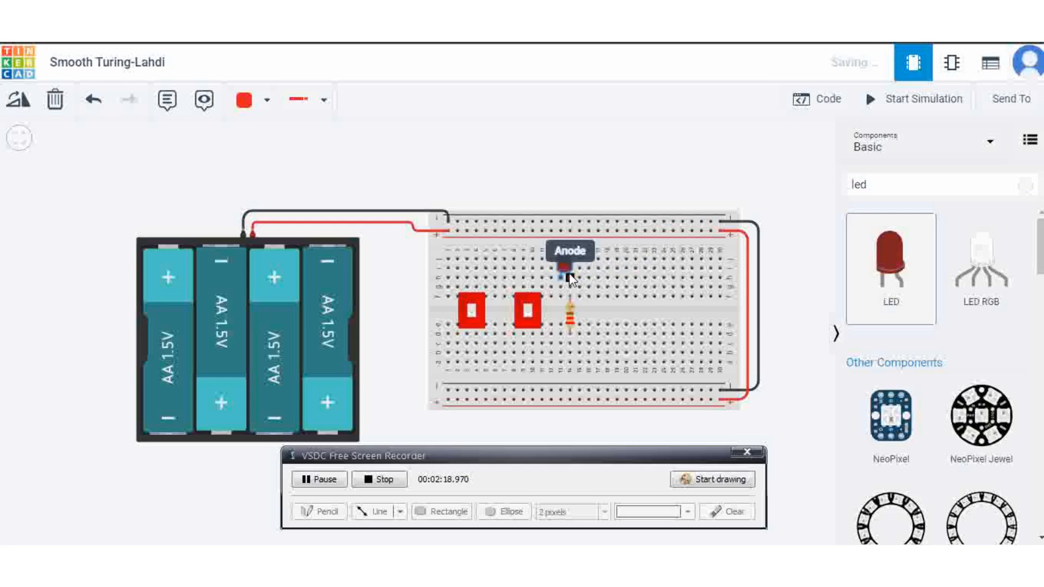
click(564, 171)
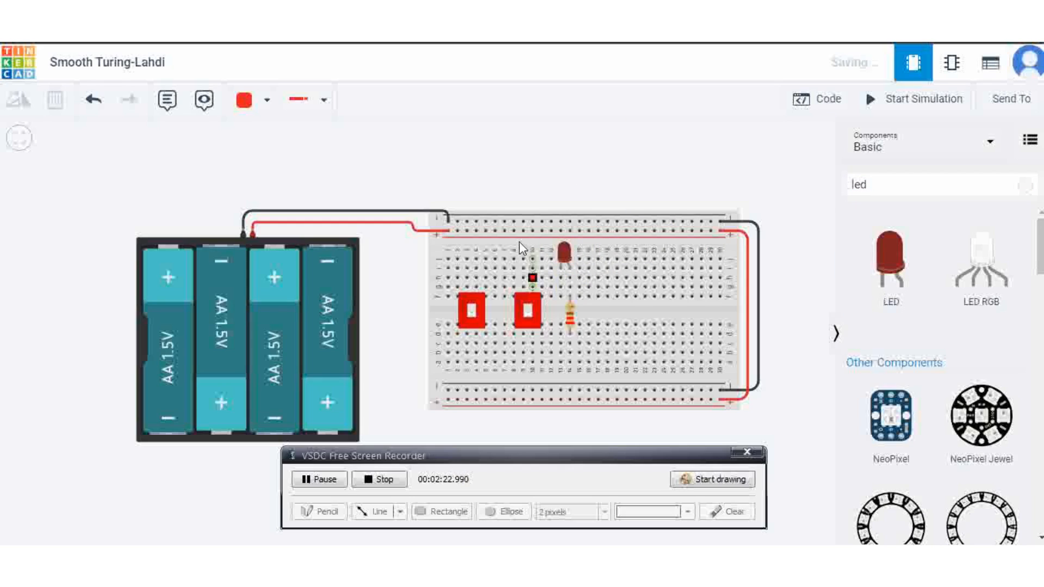
Step: Set the wire color to green and link the upper positive rail to the top hole of the first switch's left terminal column
click(264, 106)
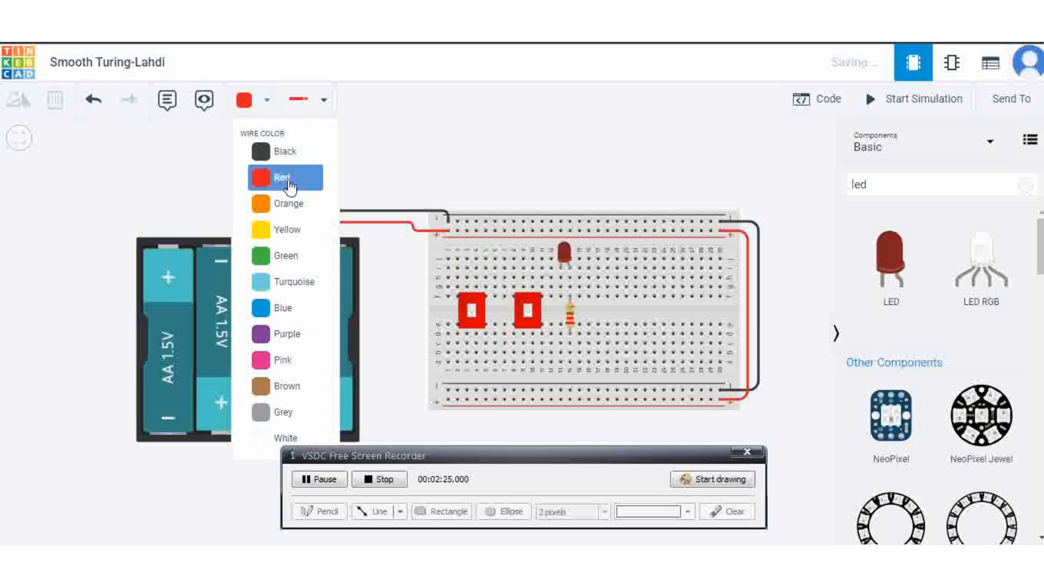
click(297, 264)
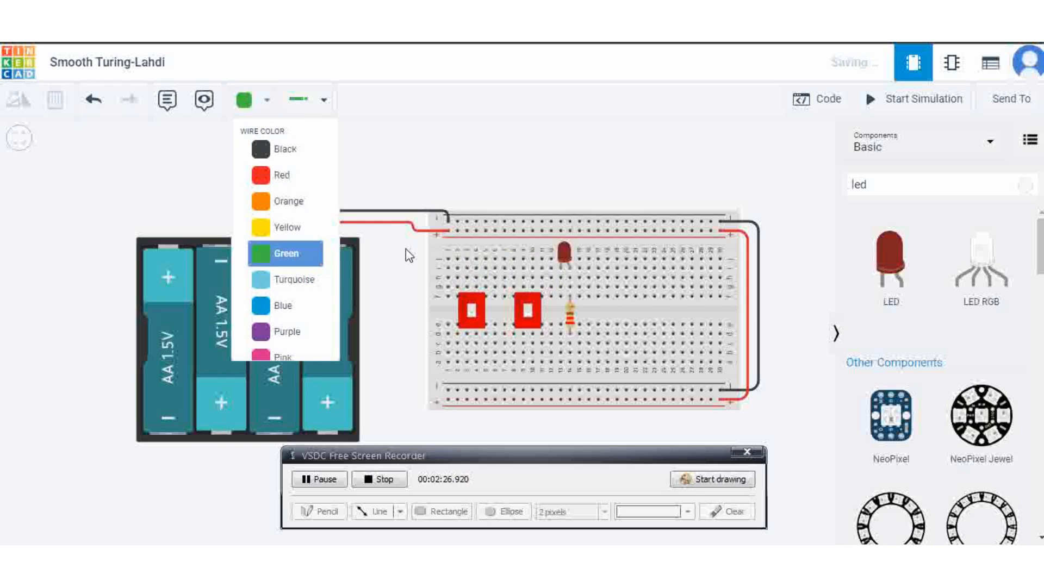
click(466, 230)
click(466, 259)
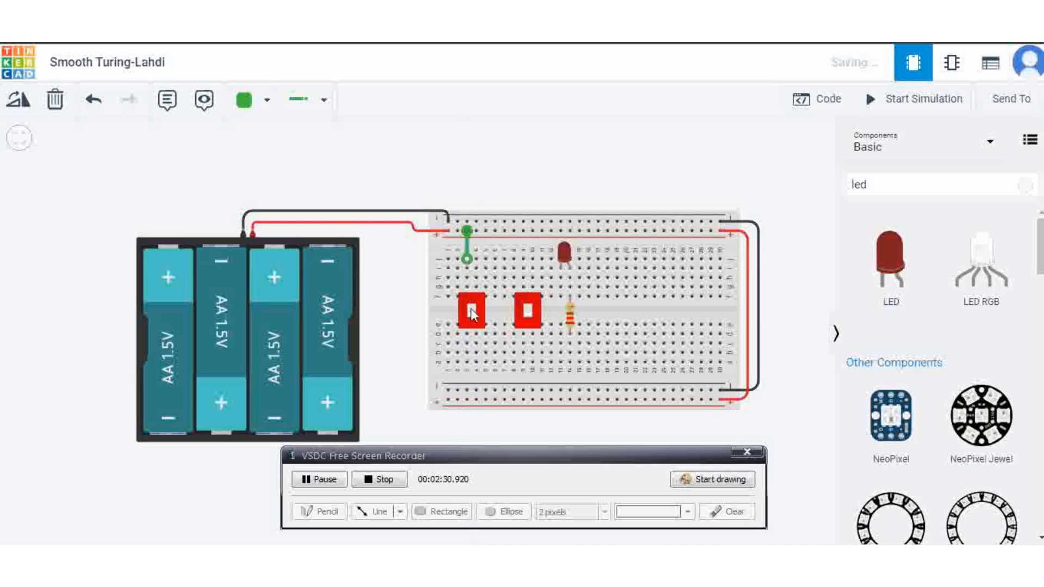
Step: Route a green wire from below the first switch's left terminal, up between the switches, to the hole above the second switch's left terminal
click(467, 344)
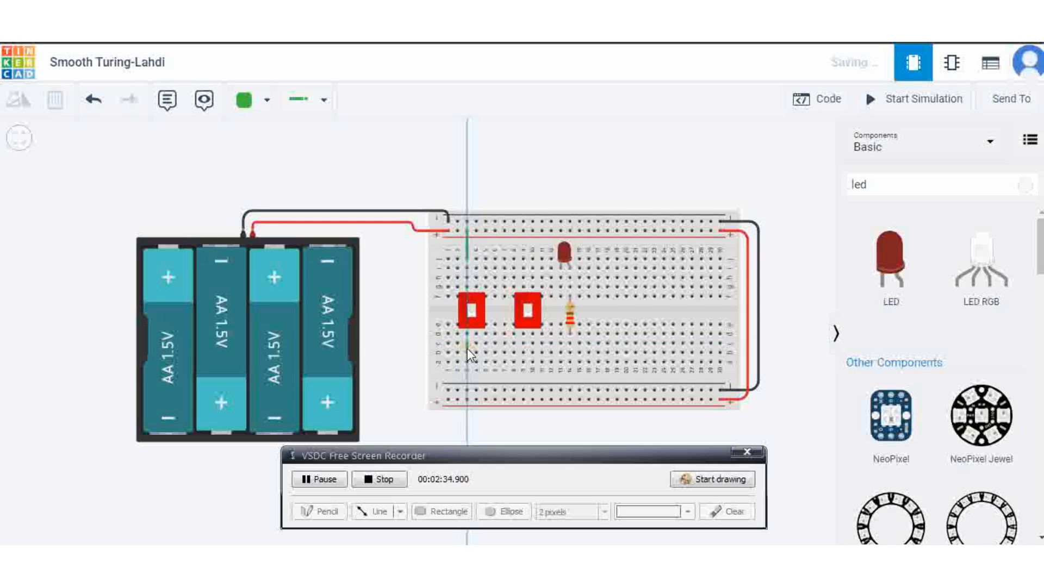
click(499, 347)
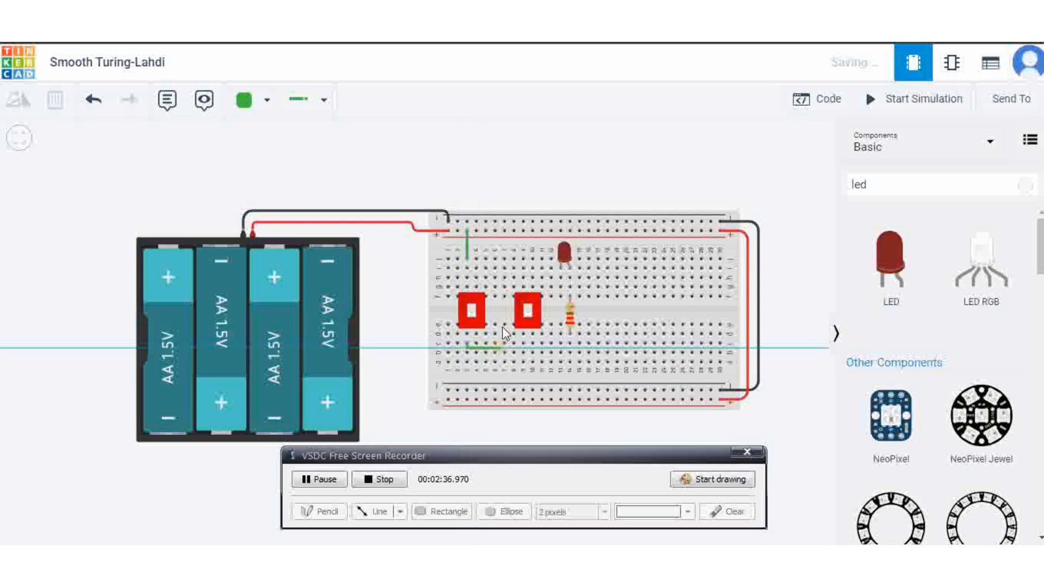
click(501, 287)
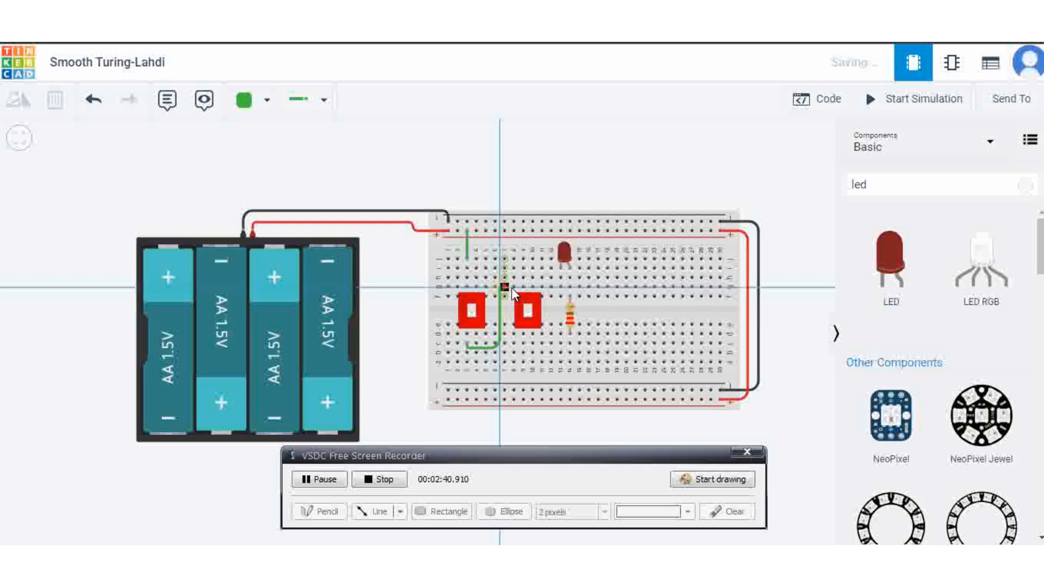
click(523, 285)
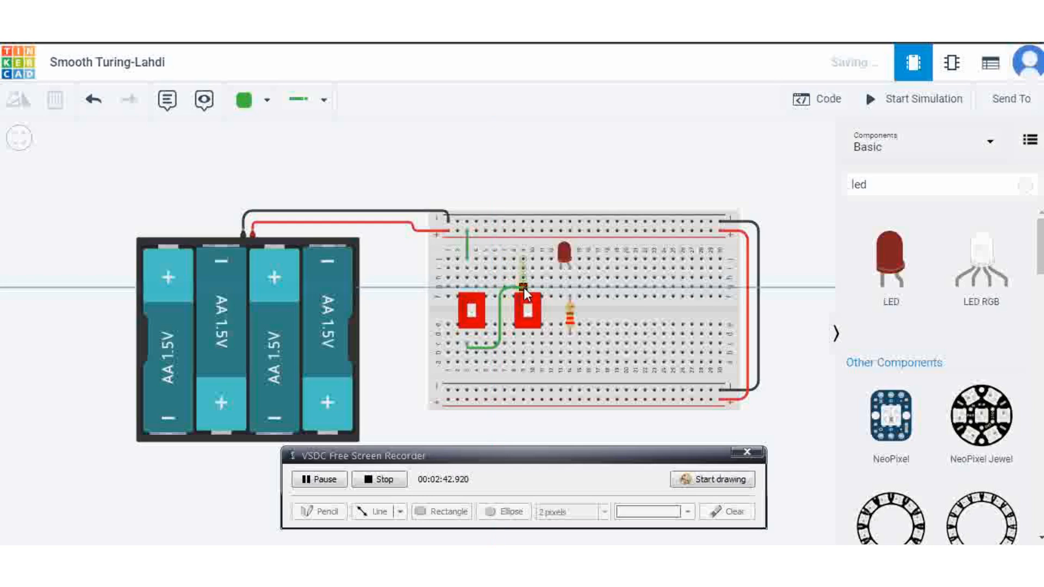
click(523, 287)
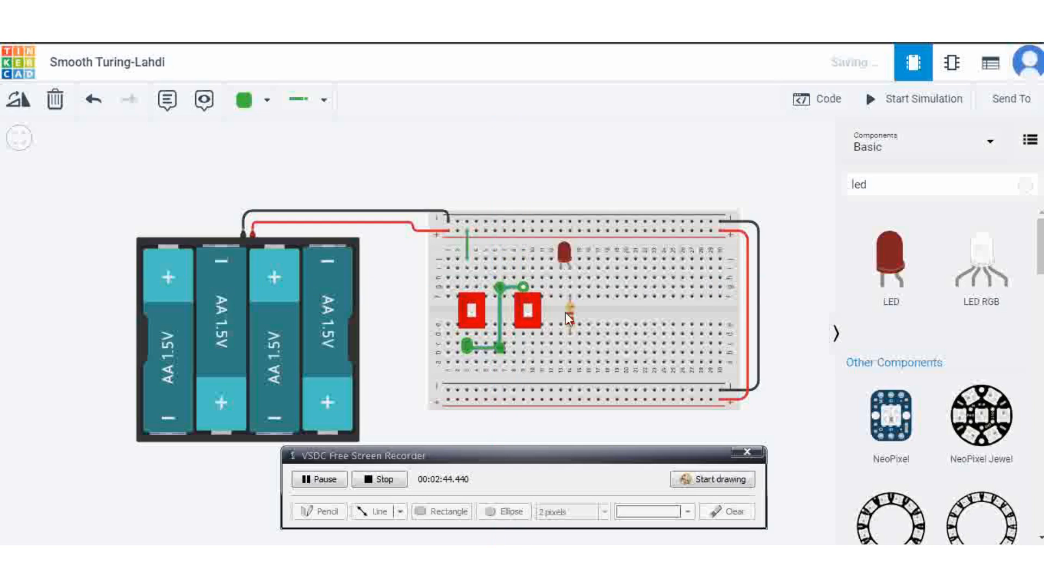
Step: Wire the second switch's lower left terminal to the resistor's lower lead, and the LED's cathode to the upper negative rail, both in green
click(524, 343)
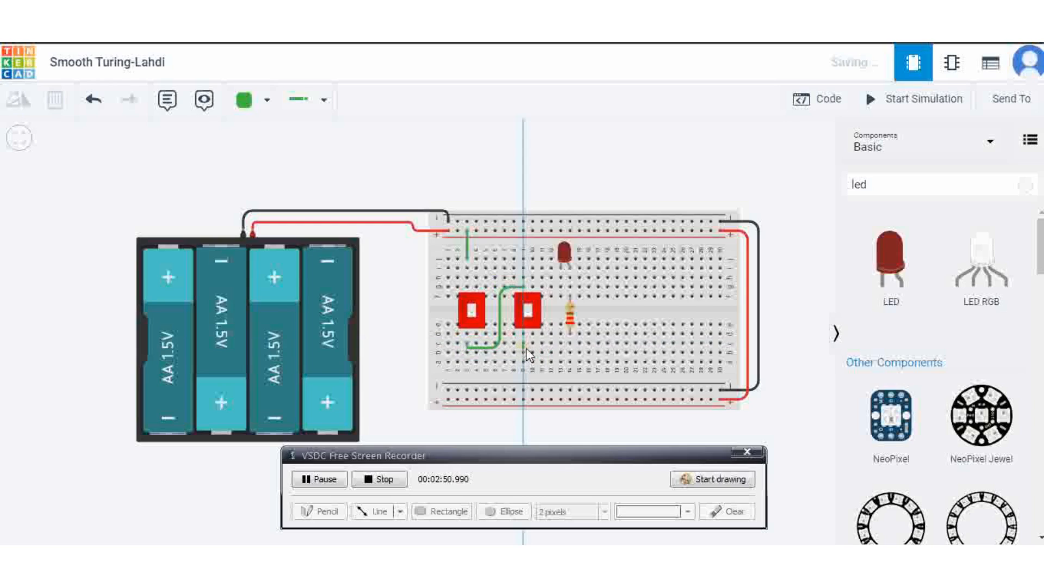
click(570, 345)
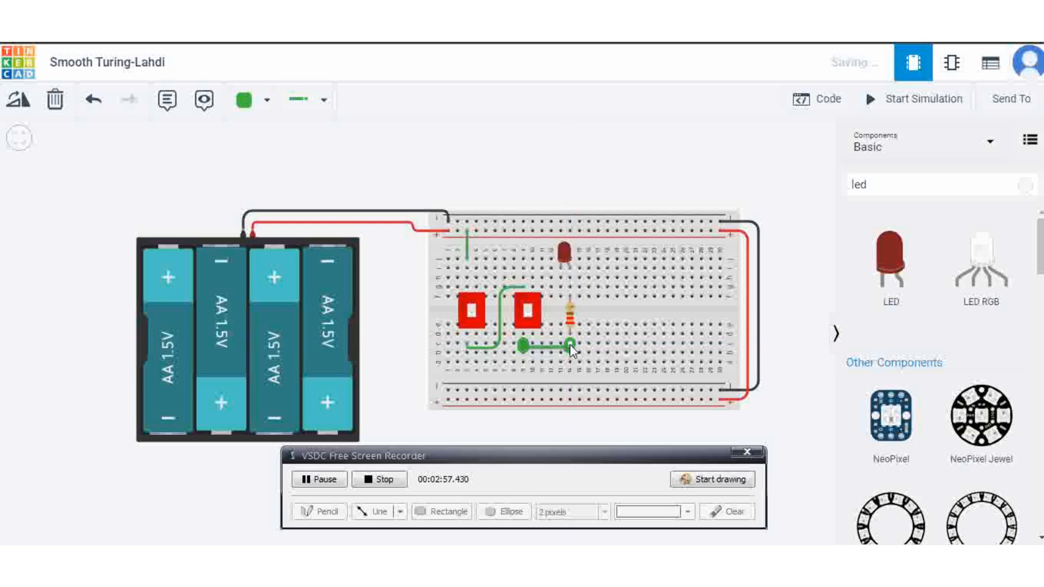
click(560, 279)
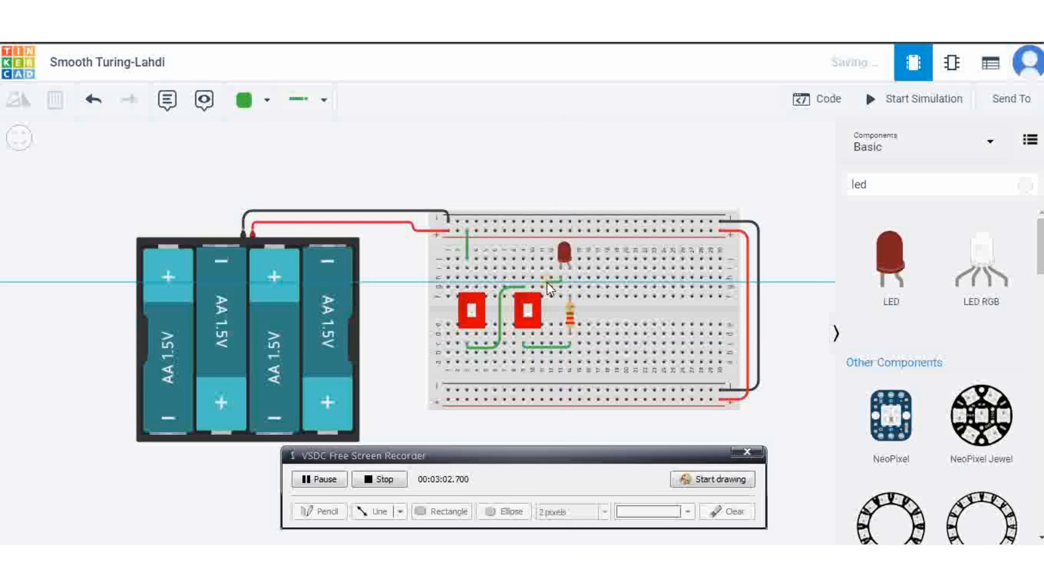
click(548, 282)
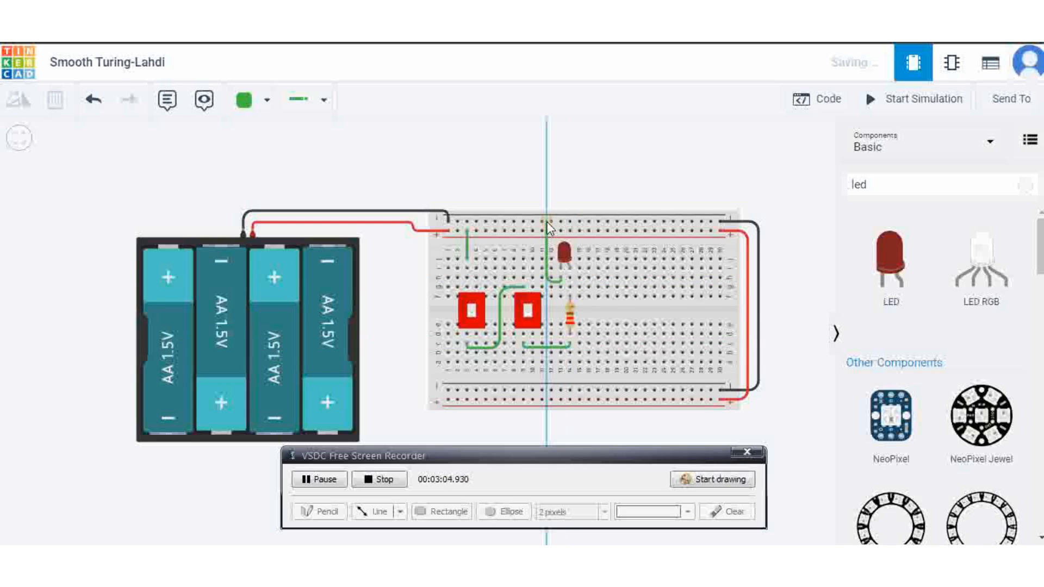
click(544, 221)
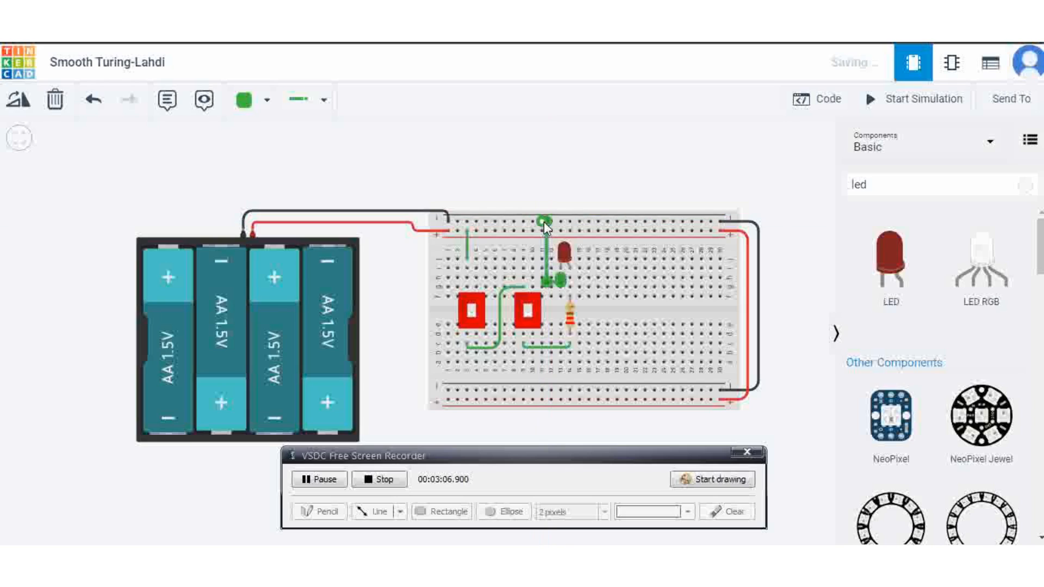
Step: Simulate the circuit, toggling the first and second switches on and back off to test the LED, and stop the simulation
click(900, 102)
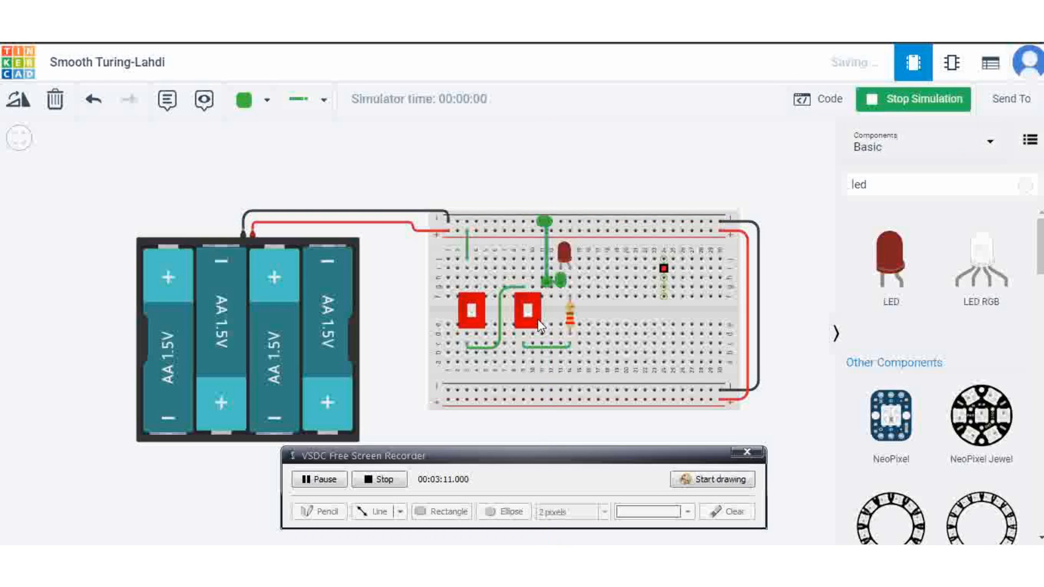
click(472, 310)
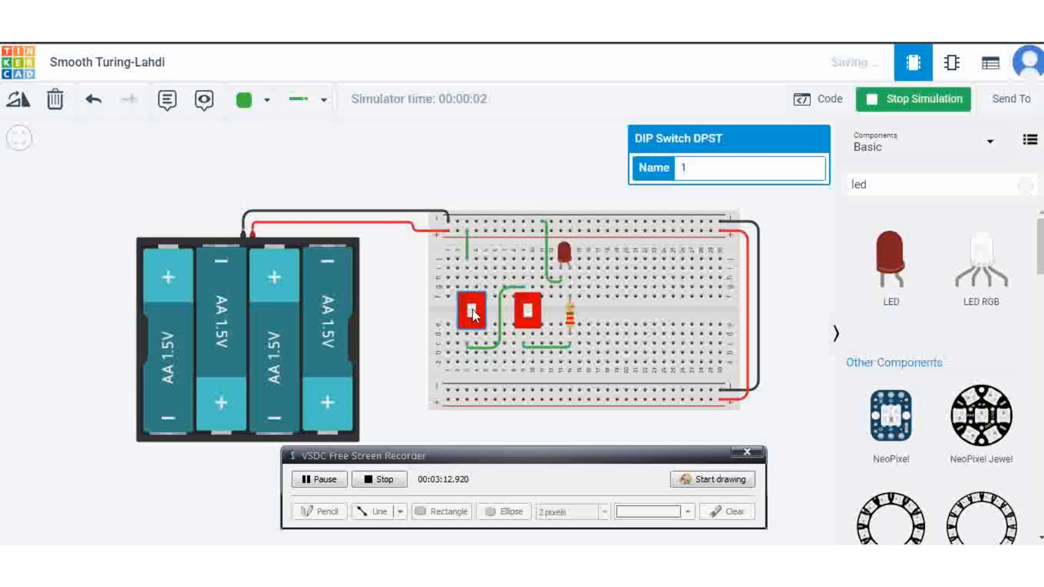
click(529, 311)
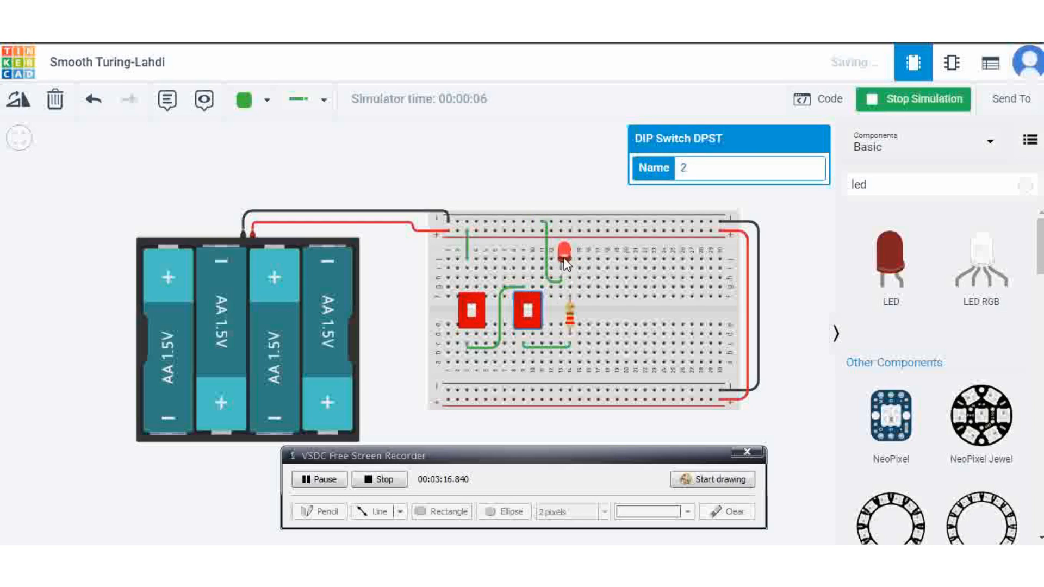
click(528, 312)
click(472, 315)
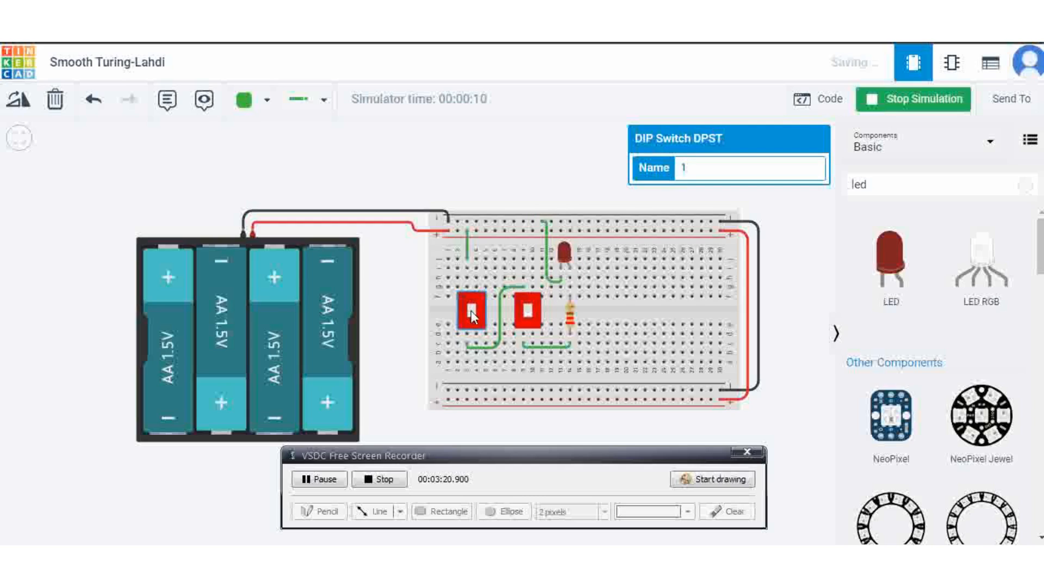
click(572, 165)
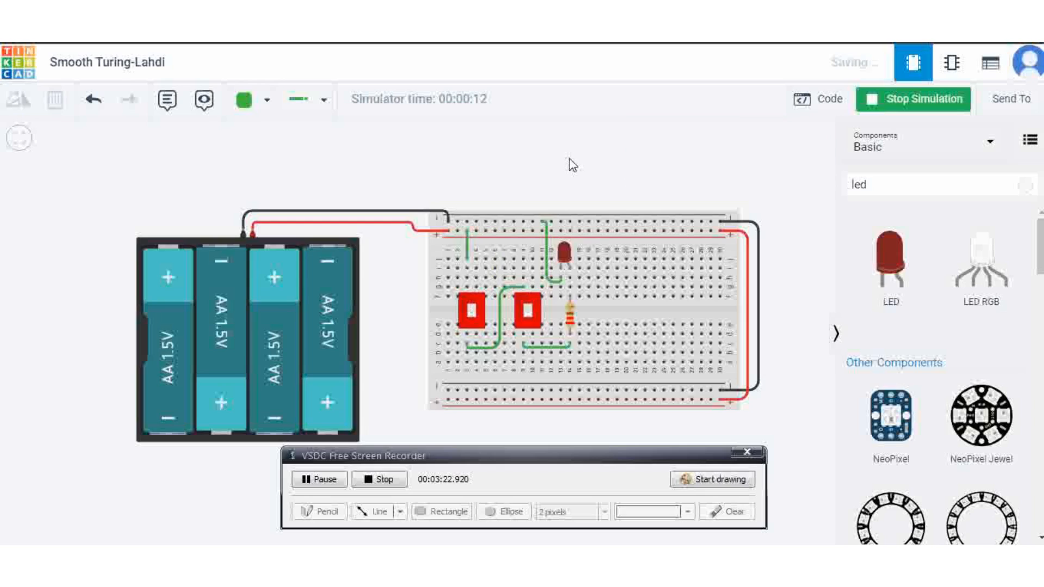
click(879, 99)
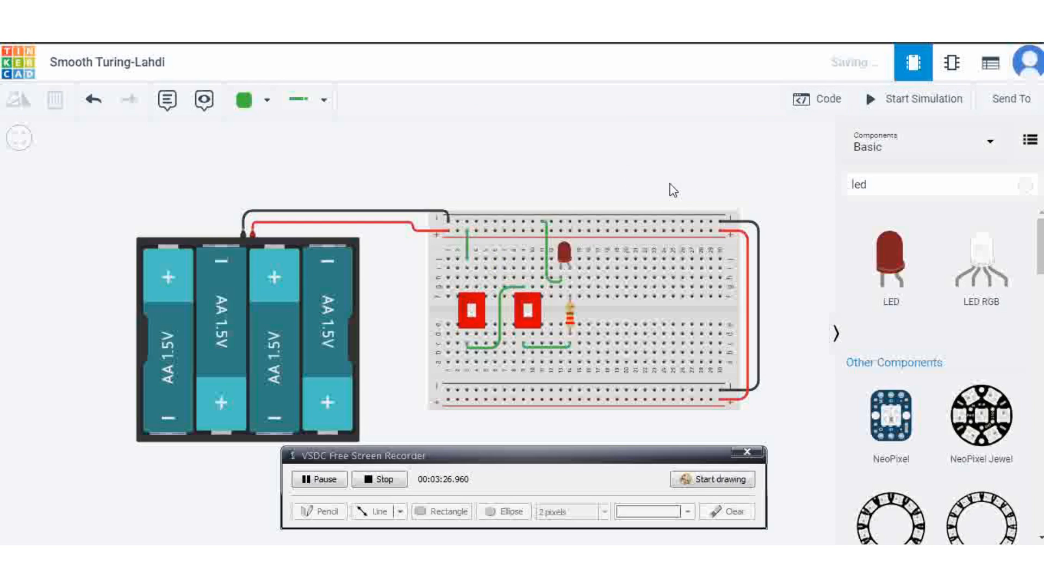
Step: Delete the wire joining the two switches and link the upper positive rail to the top hole of the second switch's left terminal column
click(499, 316)
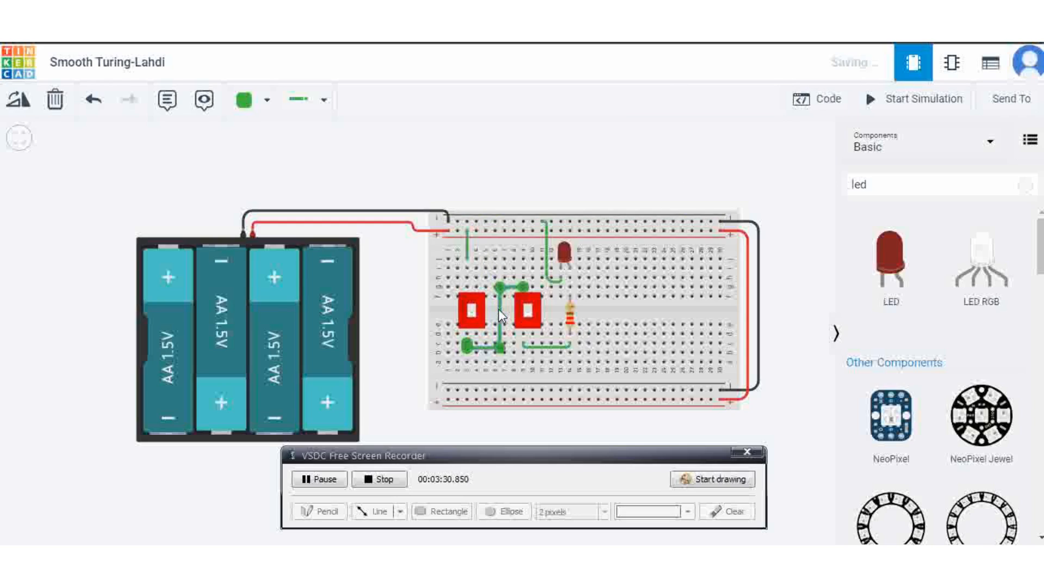
key(Delete)
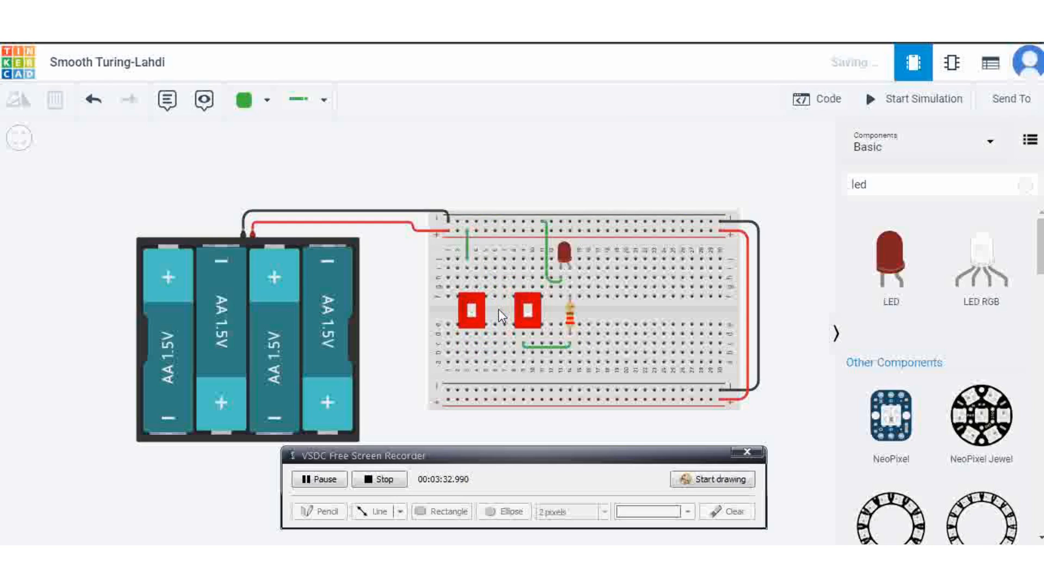
click(523, 230)
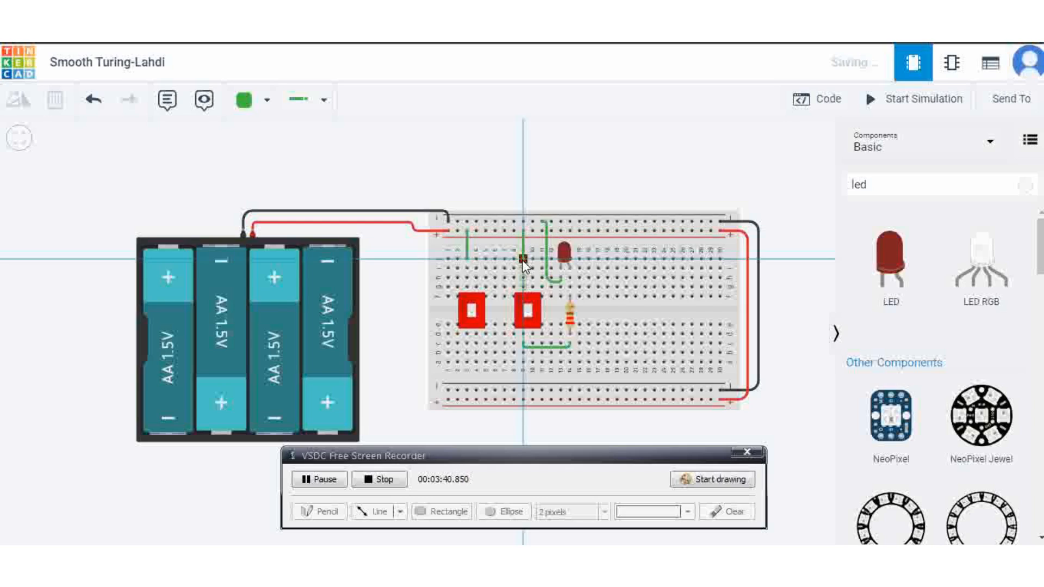
click(522, 260)
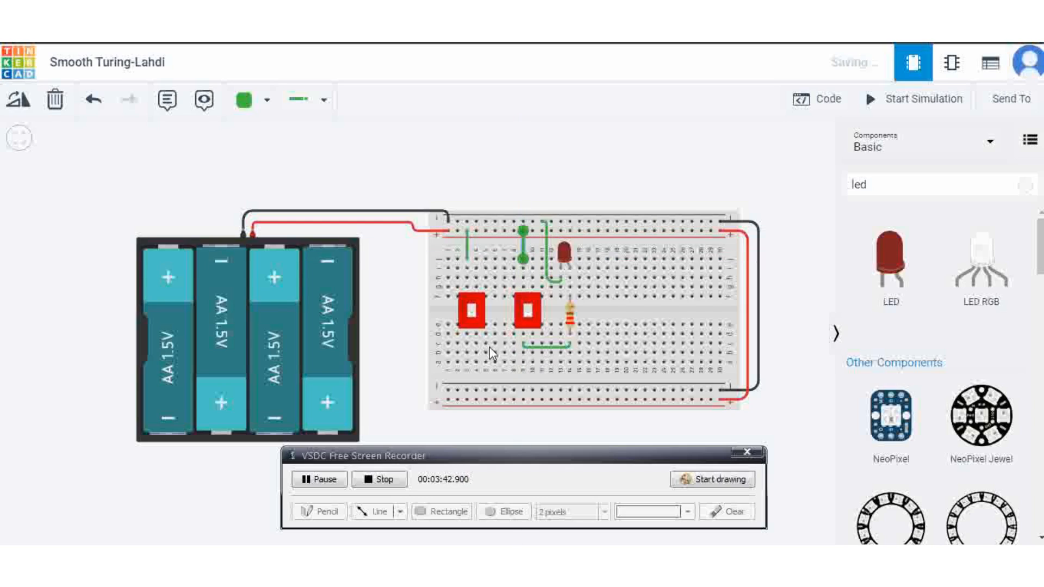
Step: Route a green wire from below the first switch's left terminal to the resistor's lower lead column, running beneath the second switch's wire
click(467, 343)
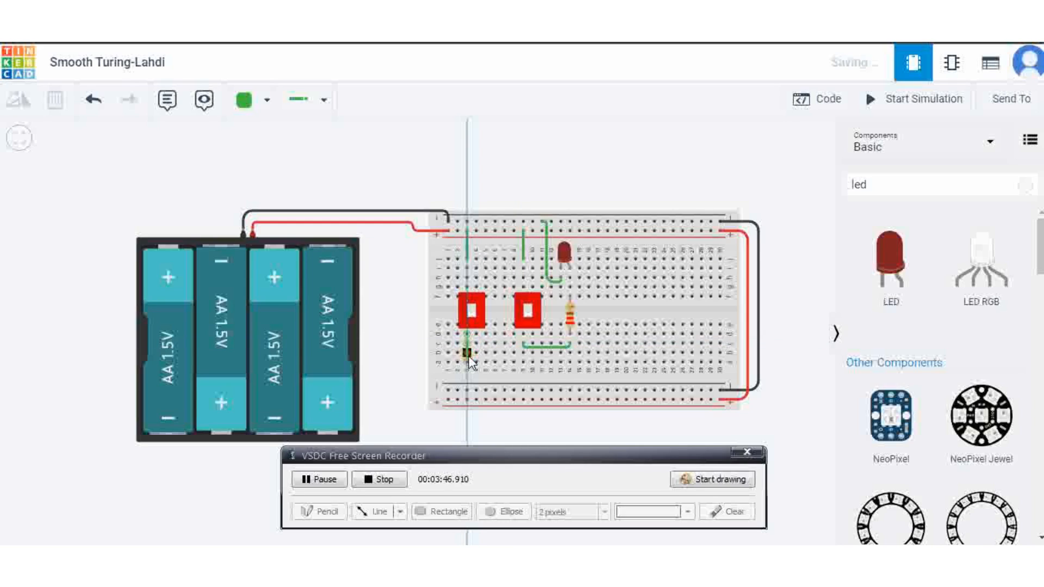
click(469, 358)
click(570, 356)
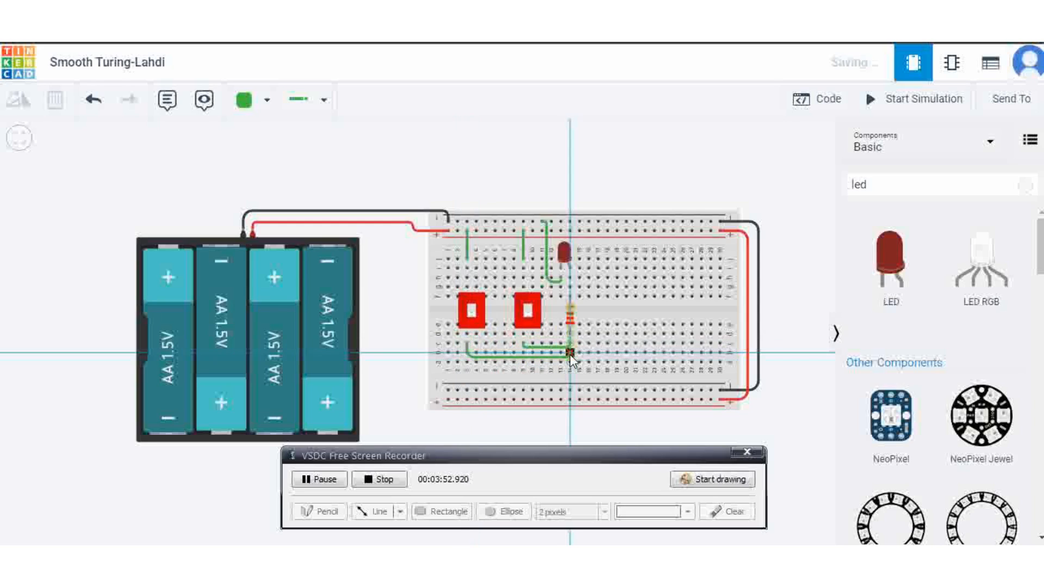
click(570, 355)
click(810, 164)
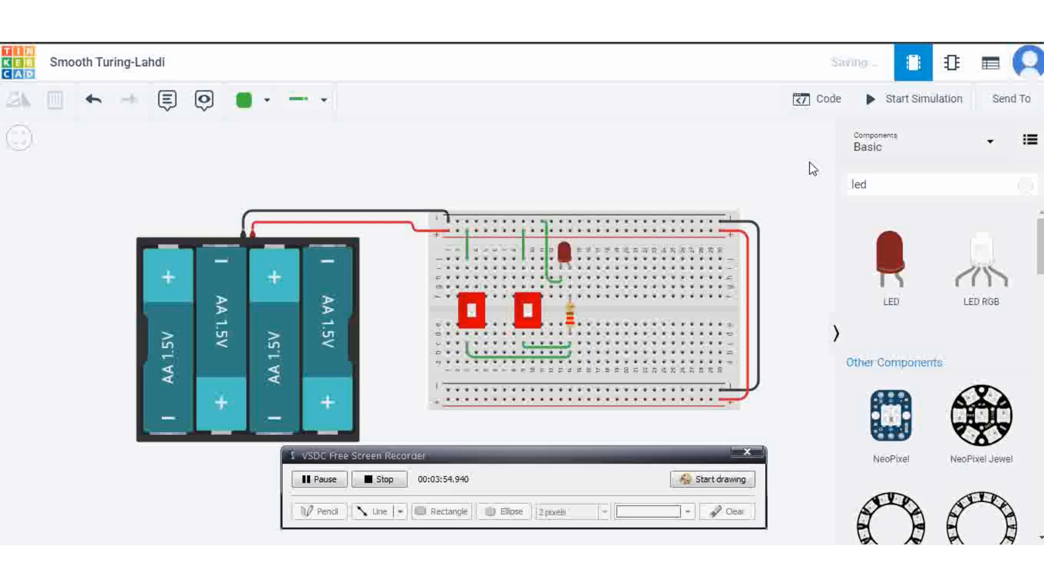
Step: Simulate the rewired circuit, toggling the first and second switches to test the LED, and stop the simulation
click(891, 106)
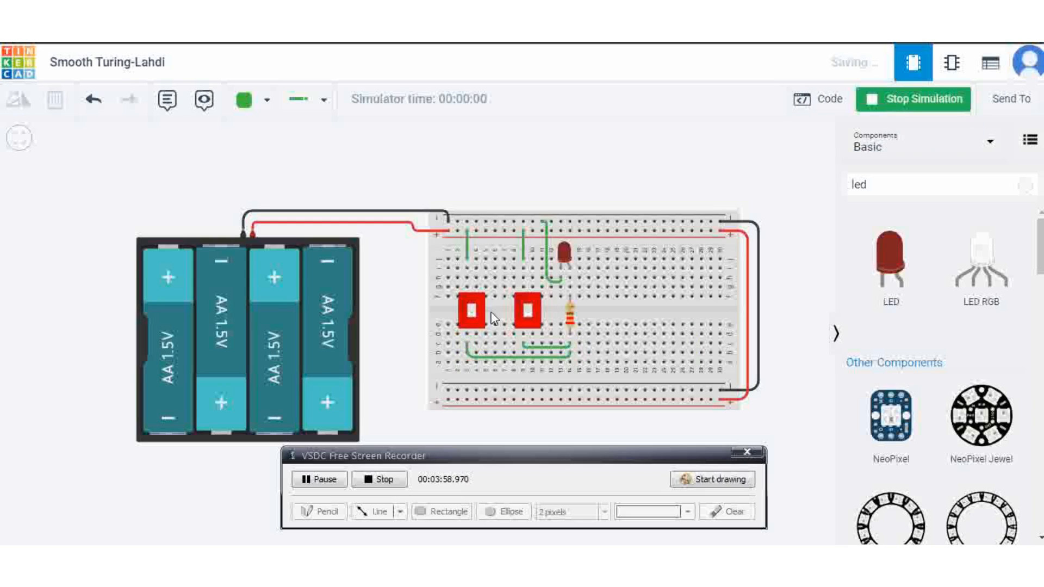
click(474, 312)
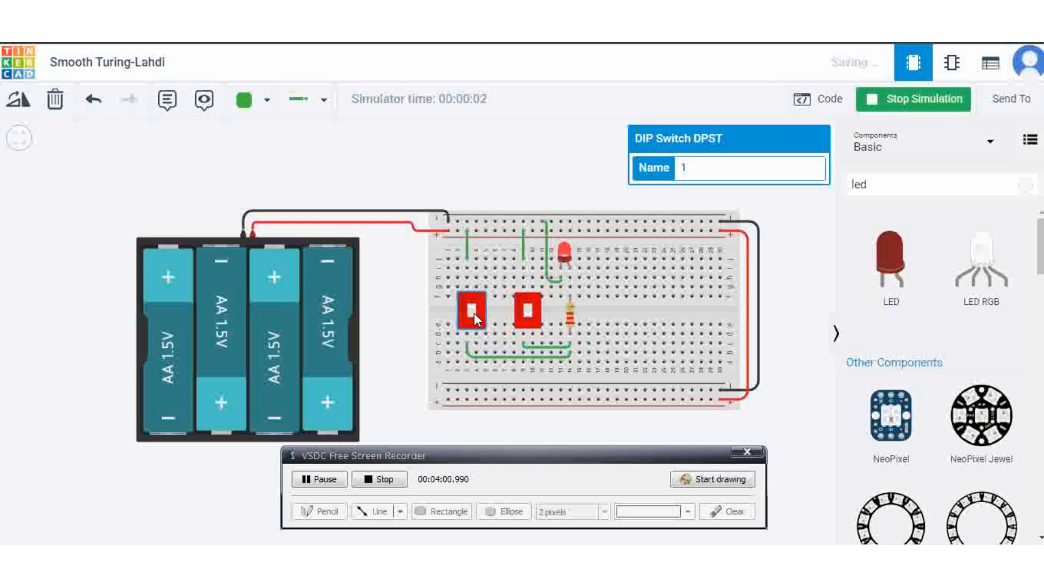
click(474, 312)
click(527, 314)
click(471, 318)
click(528, 315)
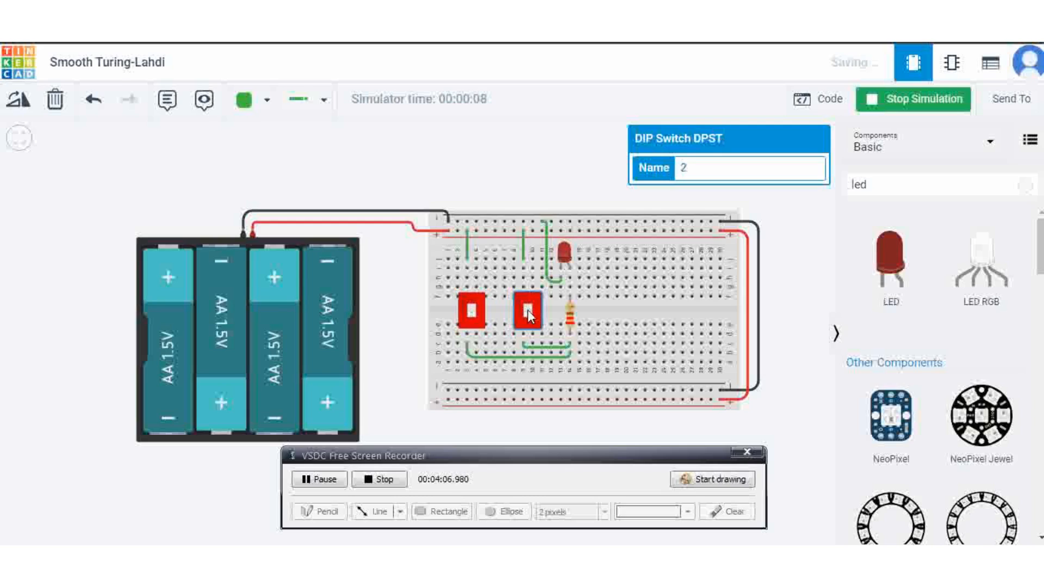
click(912, 102)
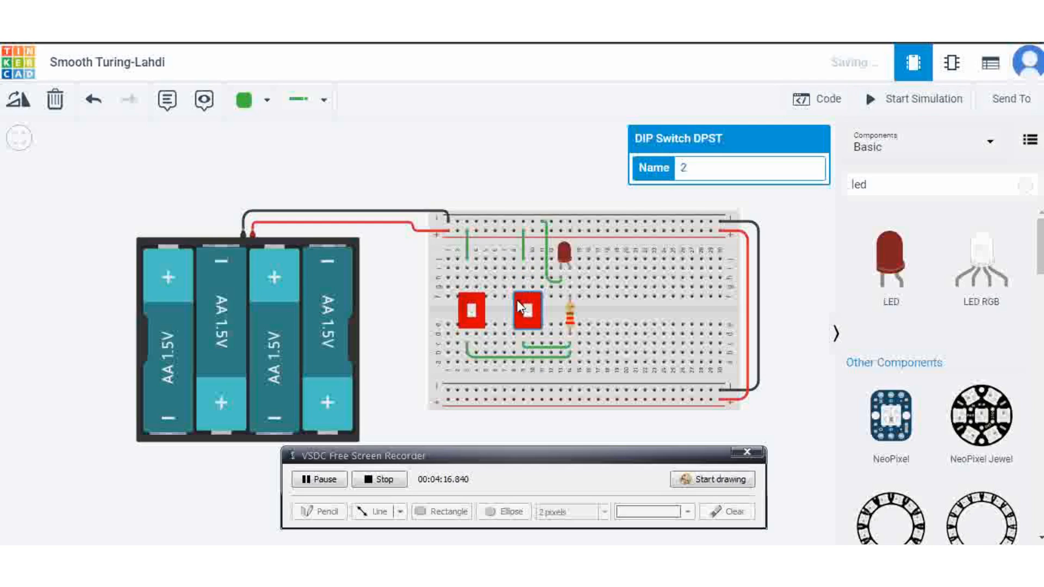
Step: Delete the second switch, its positive rail wire, and both green wires leading to the resistor's lower lead column
key(Delete)
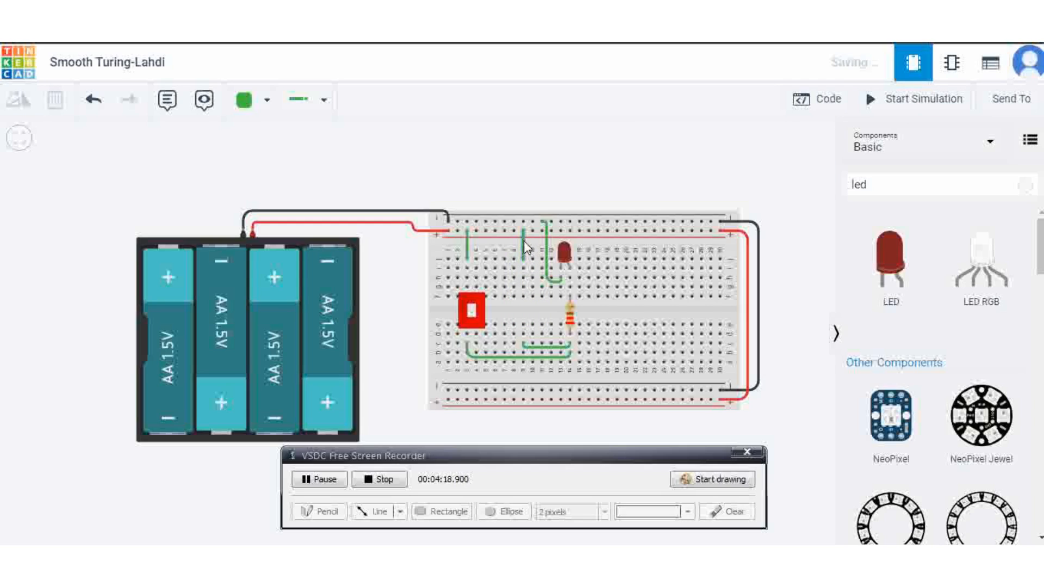
click(523, 248)
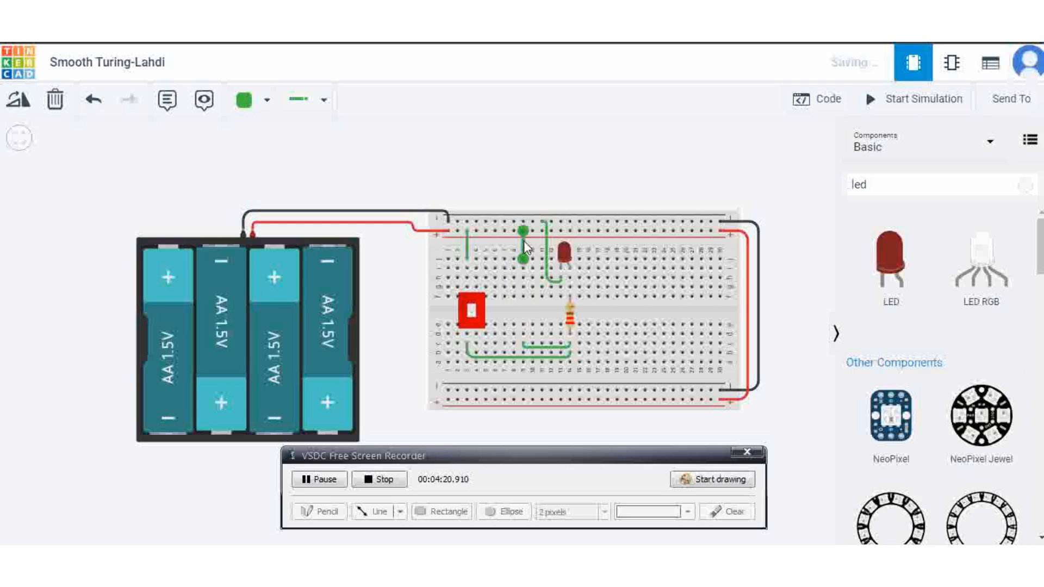
key(Delete)
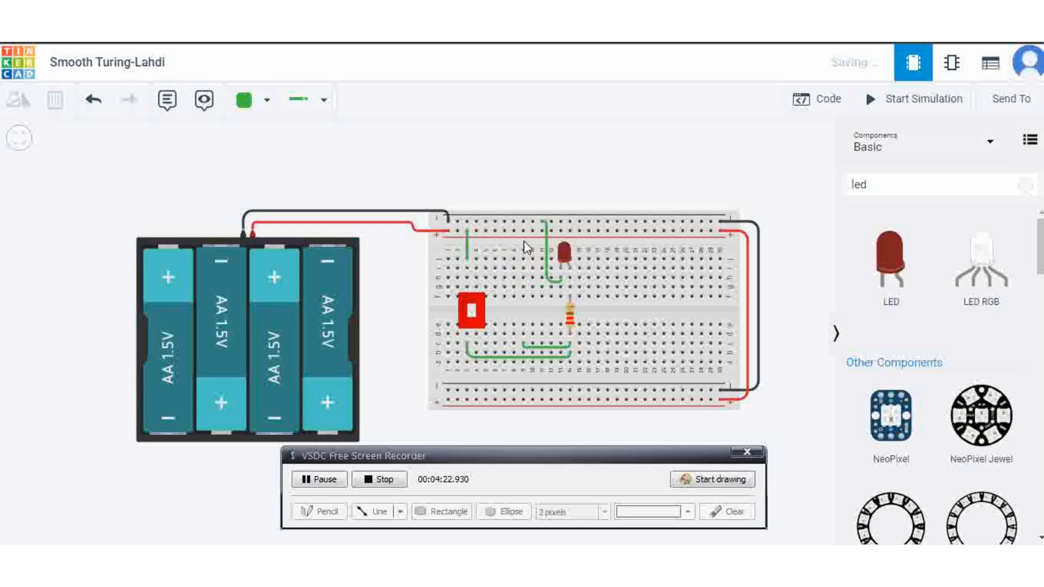
click(529, 357)
key(Delete)
click(523, 344)
key(Delete)
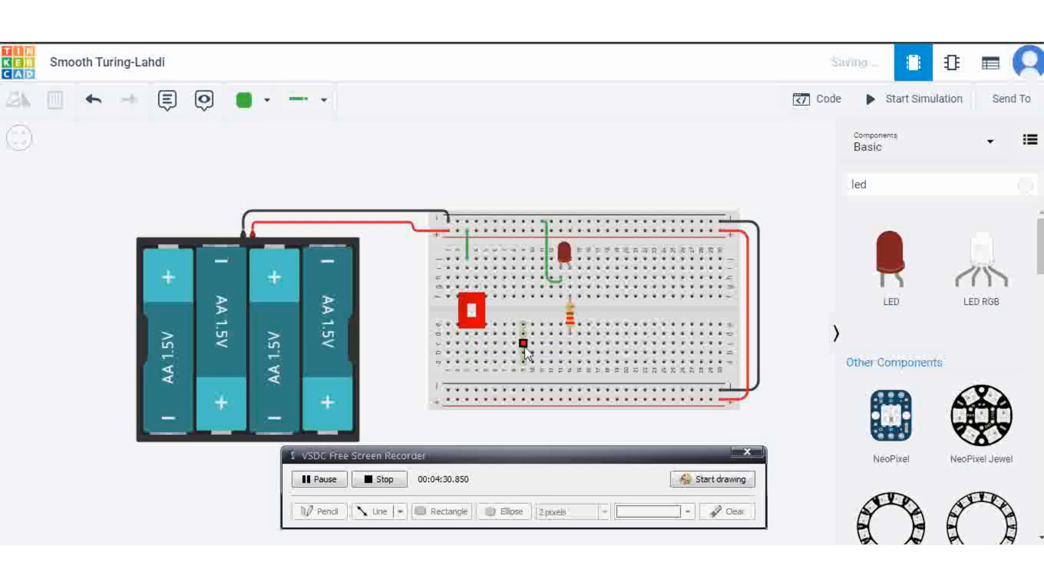
Step: Route a green wire from above the first switch's left terminal, across and down past the center gap, to the resistor's lower lead column
click(466, 268)
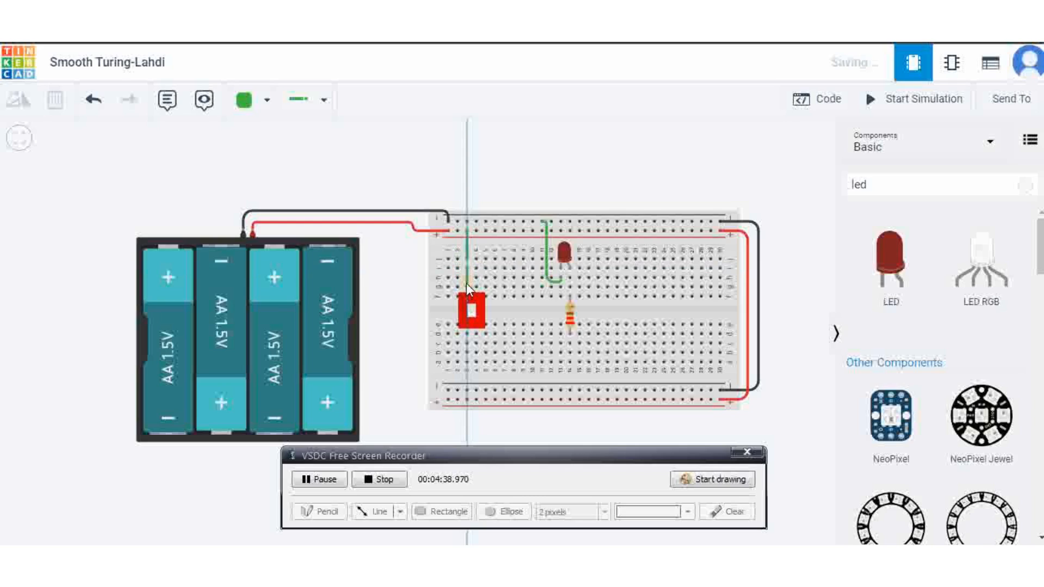
click(466, 283)
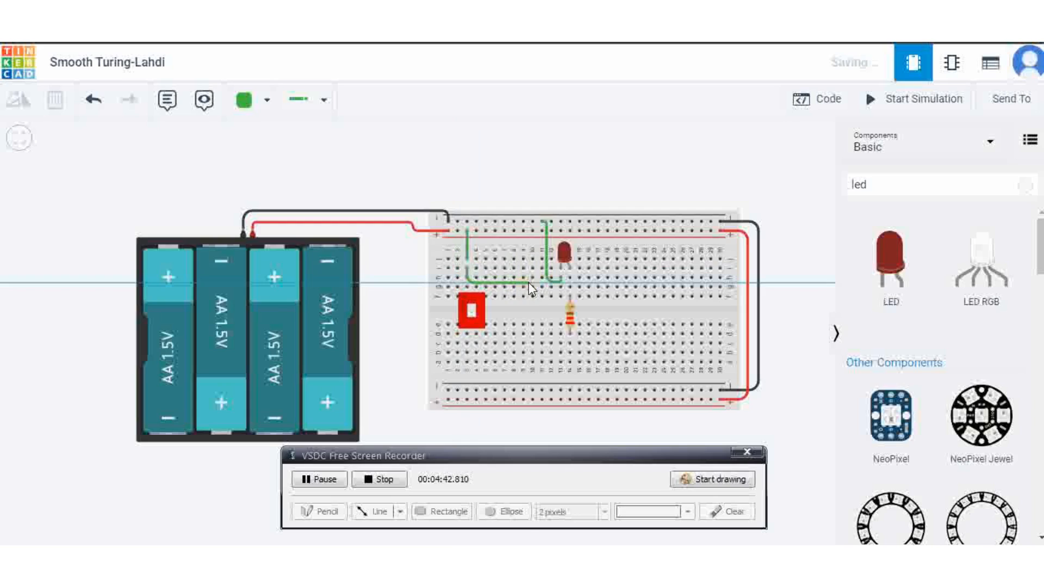
click(529, 282)
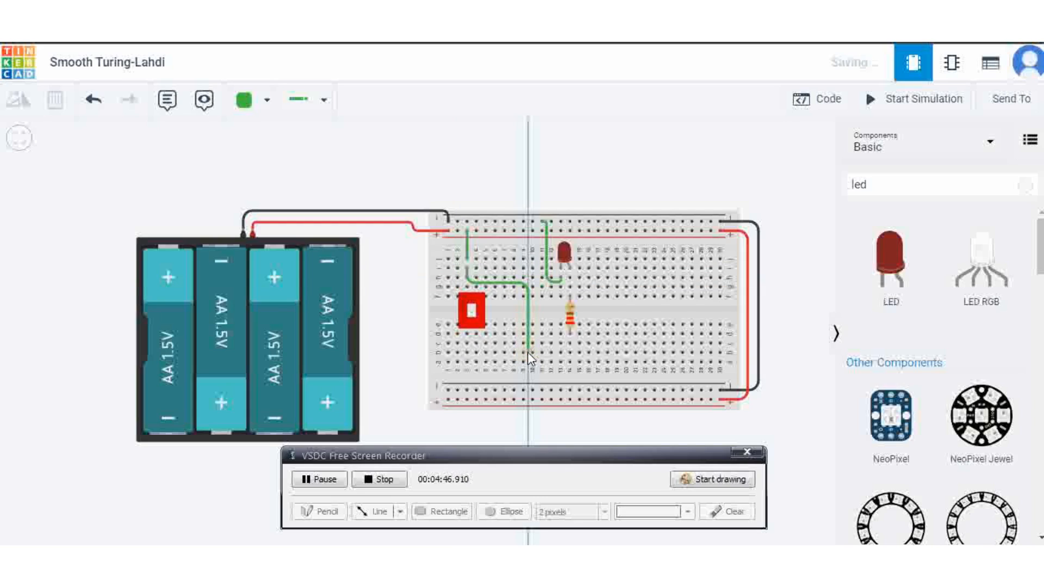
click(528, 351)
click(570, 355)
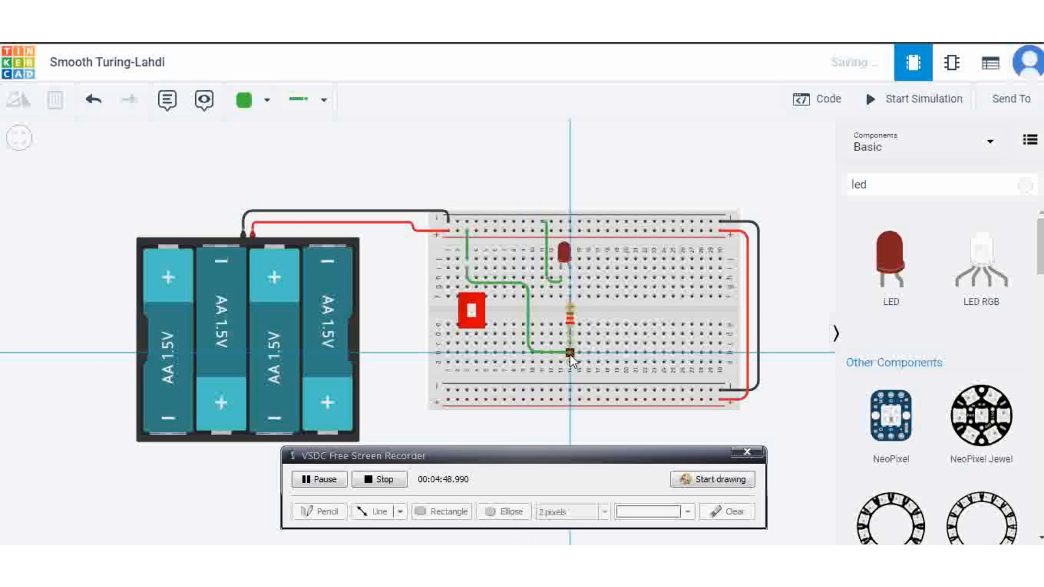
Step: Link the bottom hole of the remaining switch's lower left terminal column to the lower negative rail with a green wire
click(468, 359)
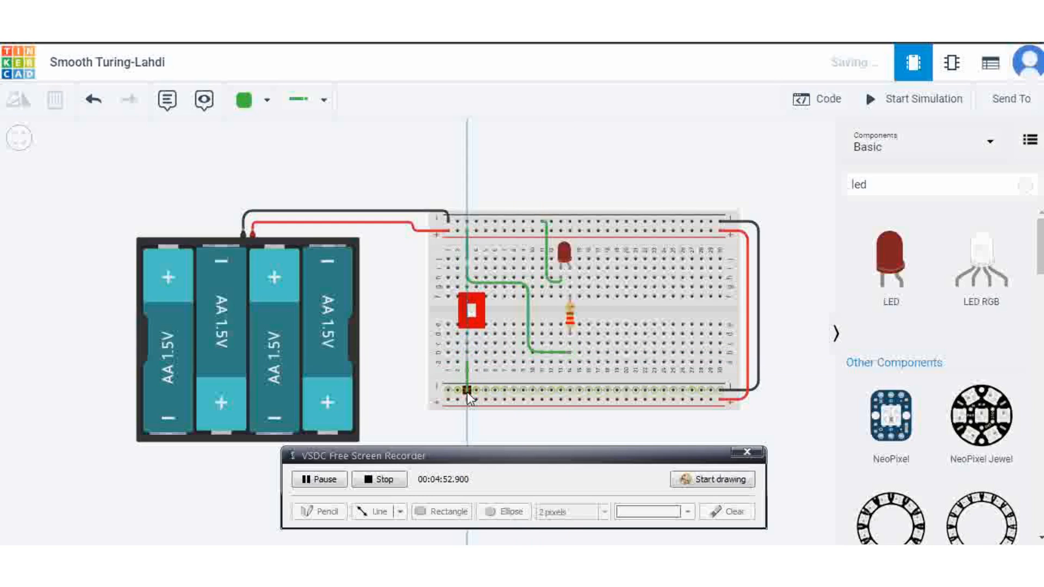
click(468, 391)
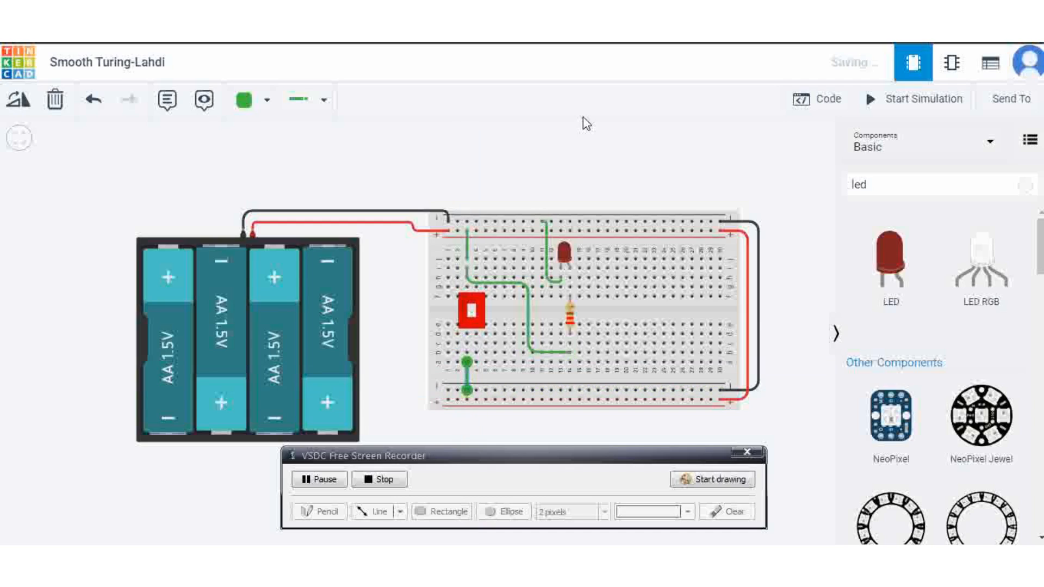
click(658, 147)
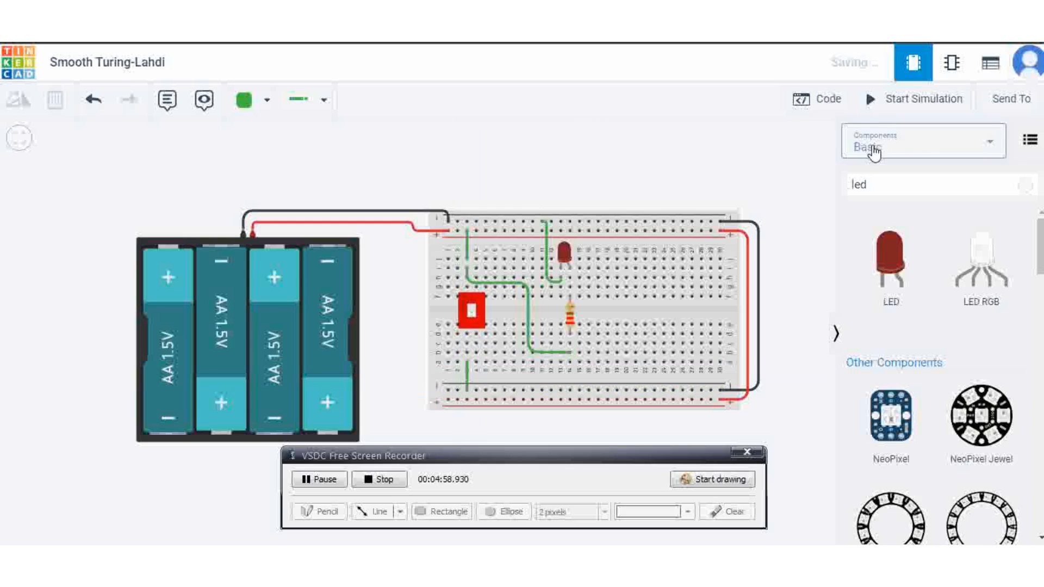
Step: Simulate the single-switch circuit, toggling the switch on and back off to test the LED, and stop the simulation
click(906, 102)
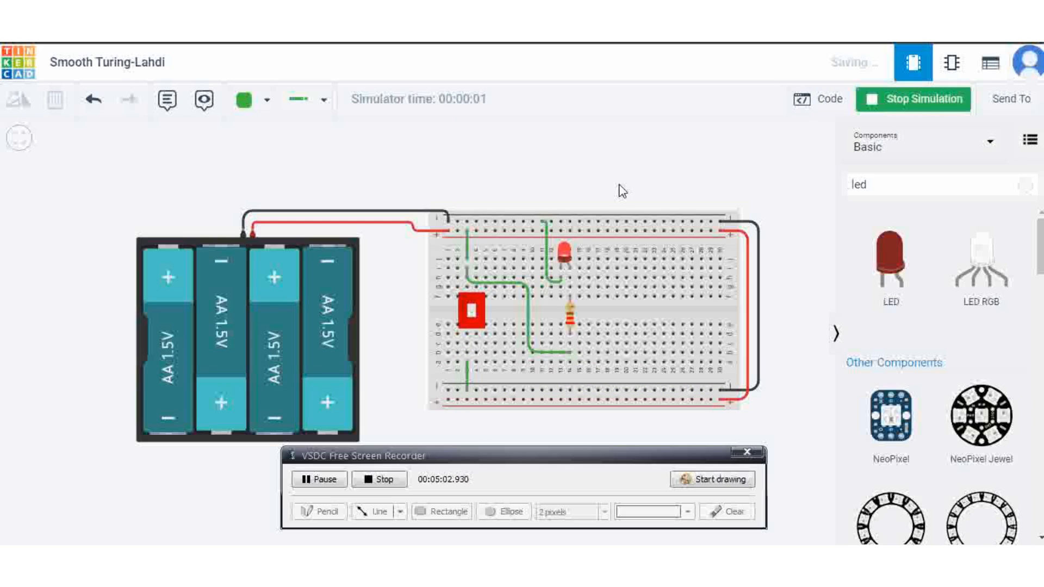
click(472, 313)
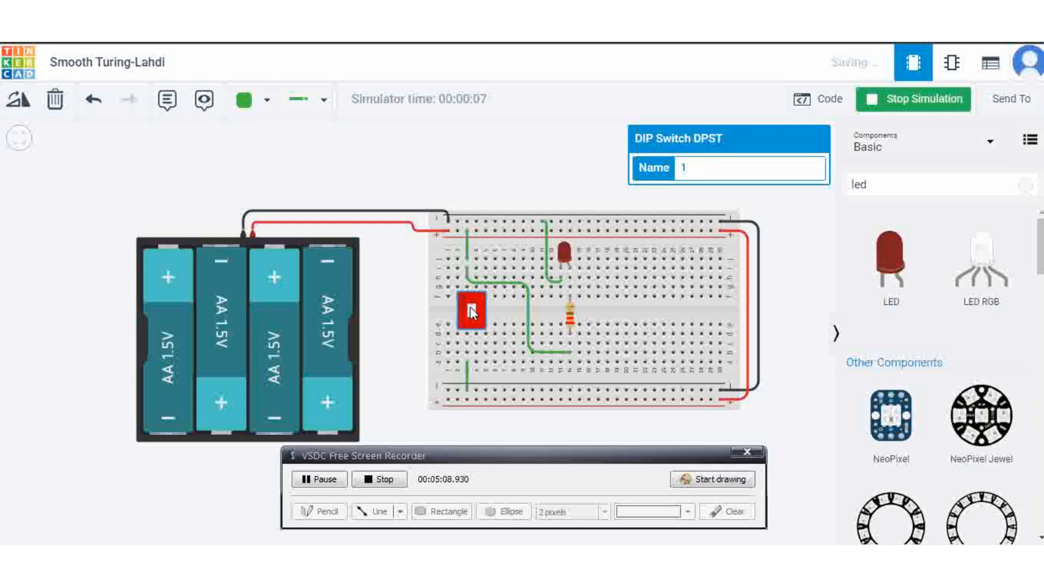
click(471, 313)
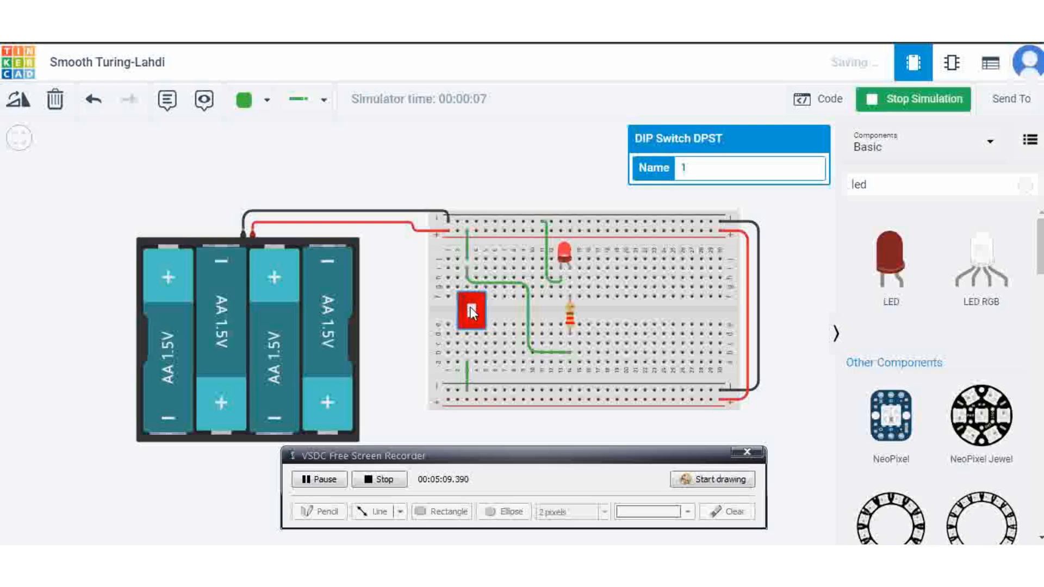
click(532, 177)
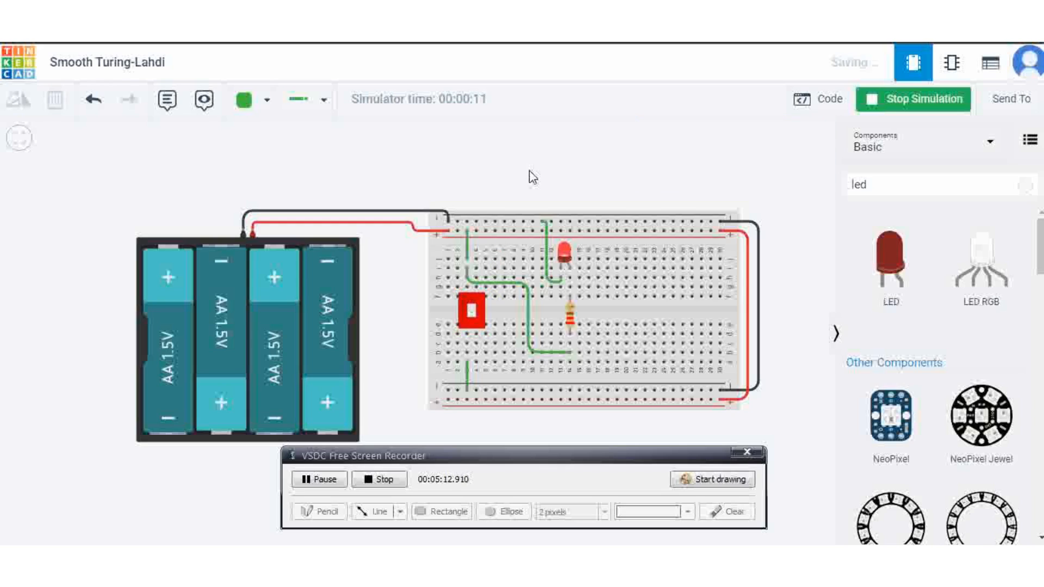
click(914, 111)
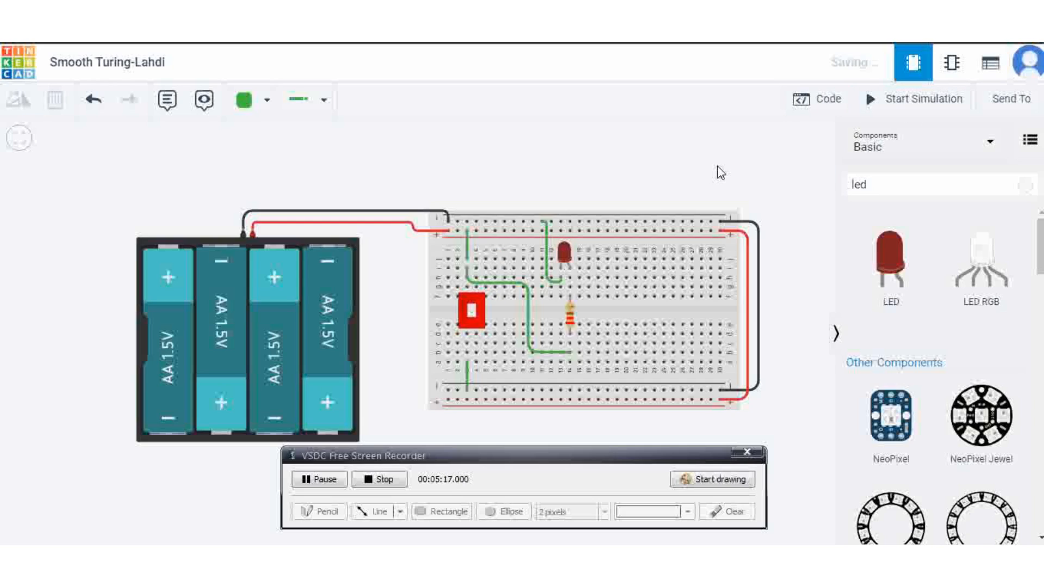